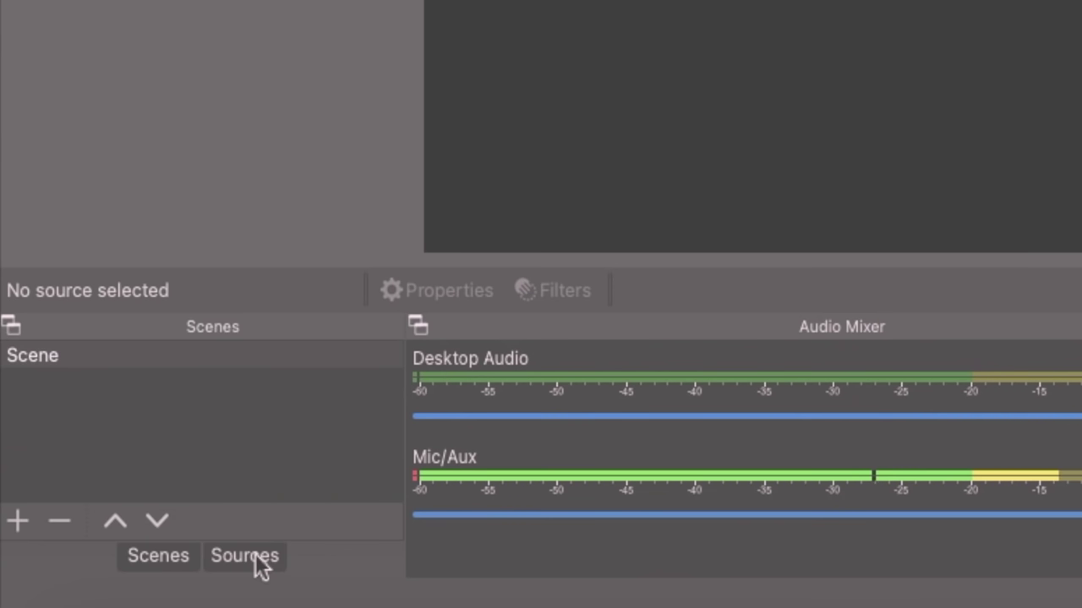
Add a Display Capture source on display 0 and stretch it to fill the preview canvas
click(128, 598)
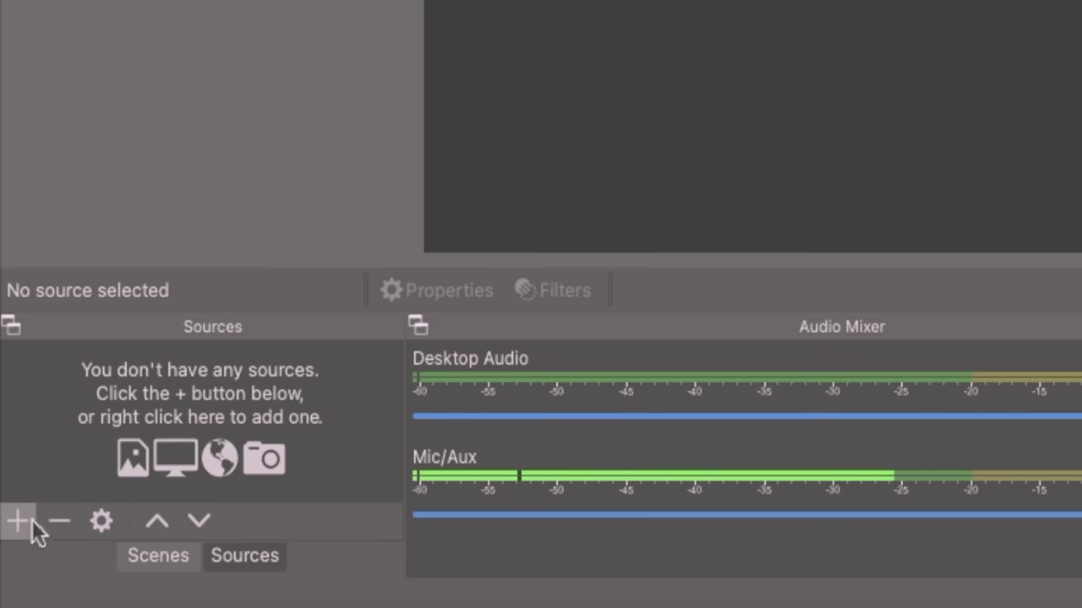
click(1, 578)
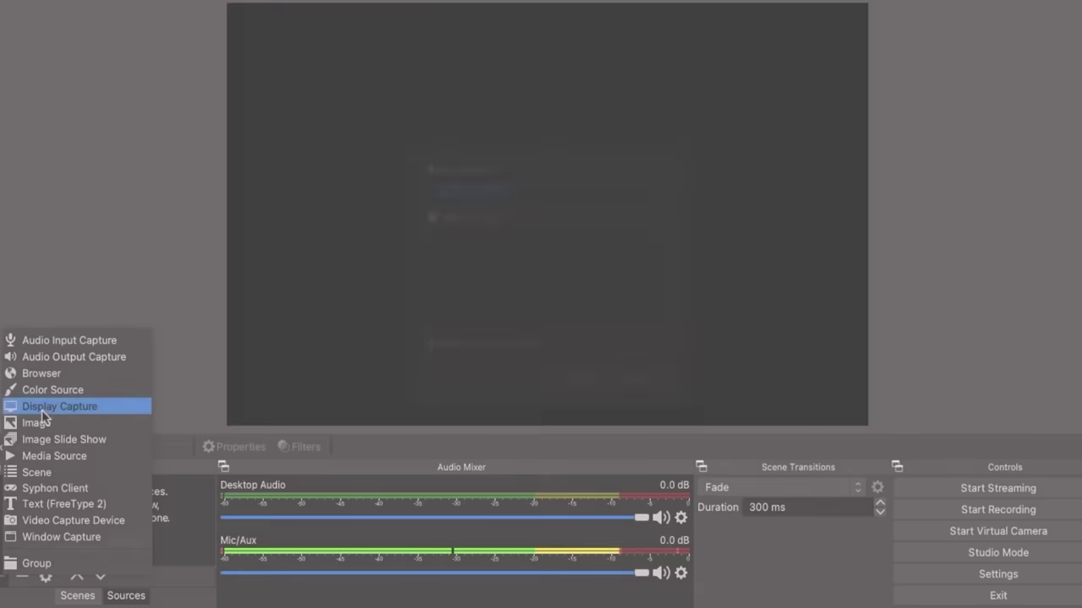
click(110, 218)
click(638, 407)
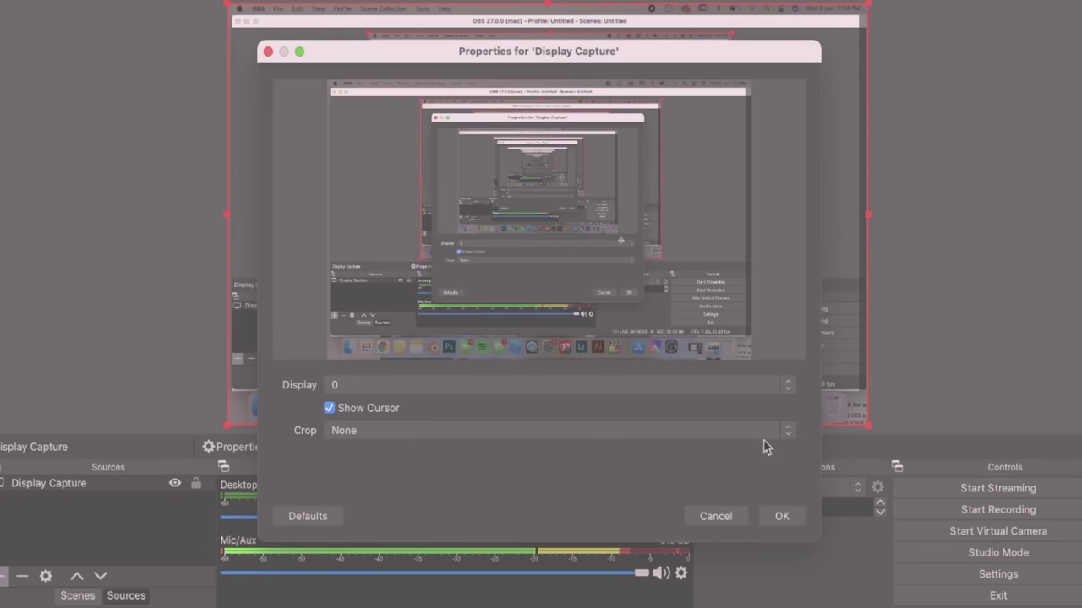
click(775, 516)
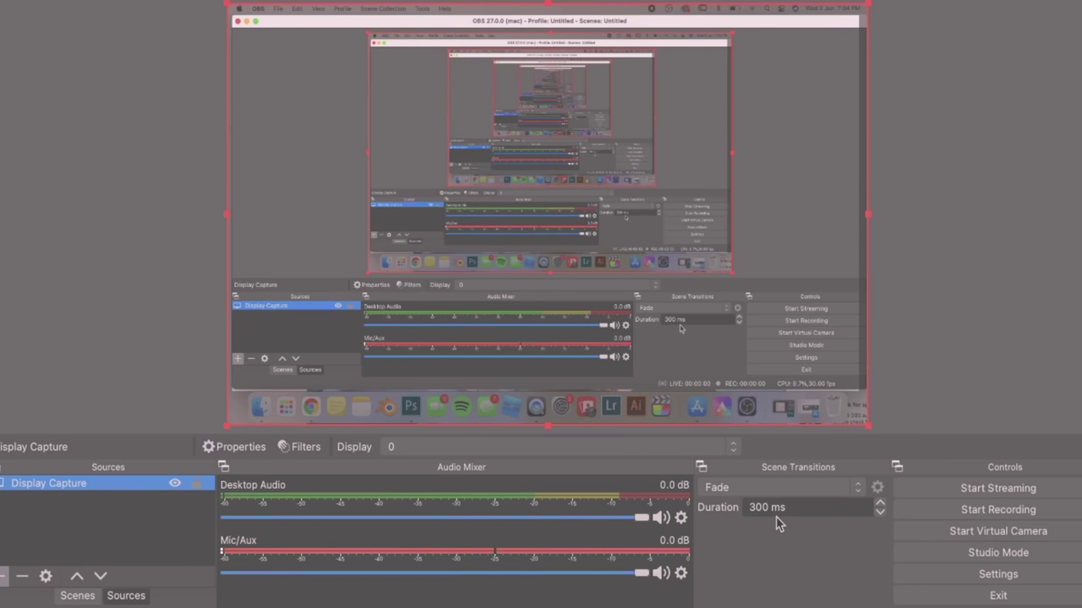
click(100, 549)
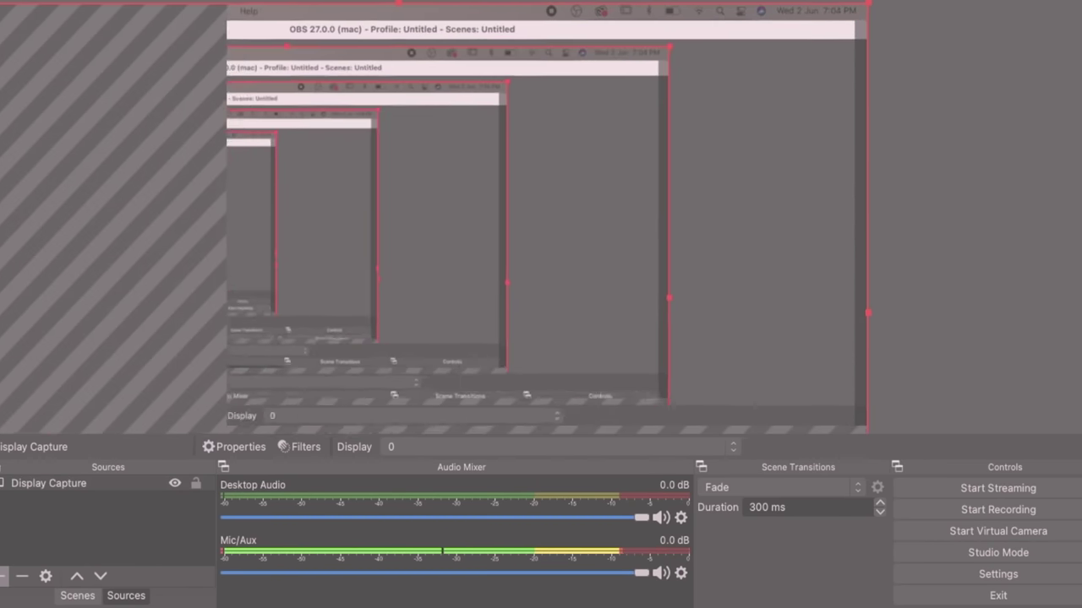
drag(29, 434, 224, 422)
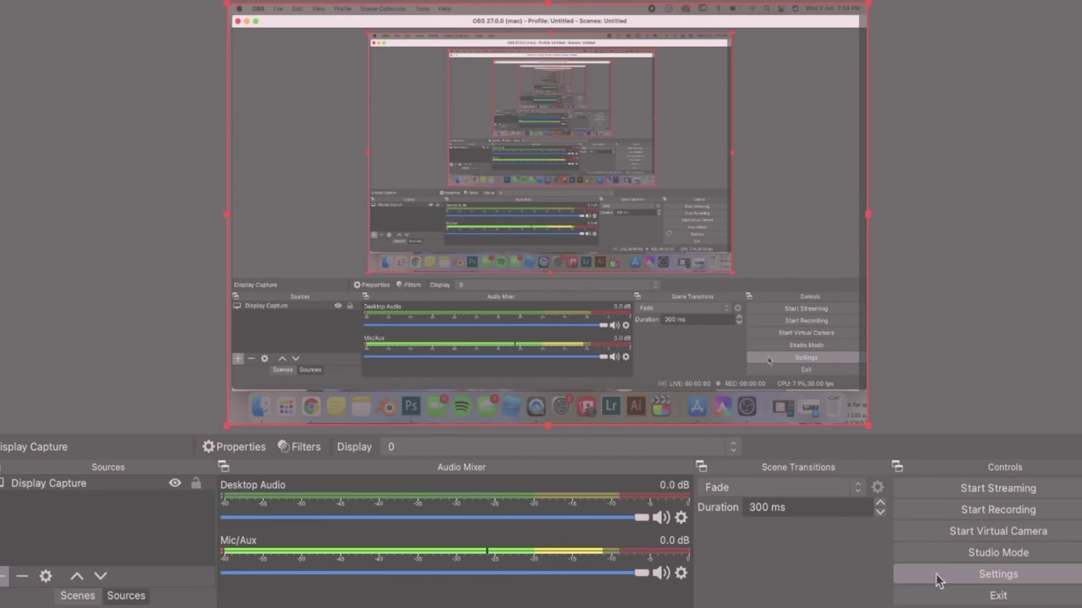
Set the OBS recording format to mov, then record a short test clip to the Desktop
click(971, 576)
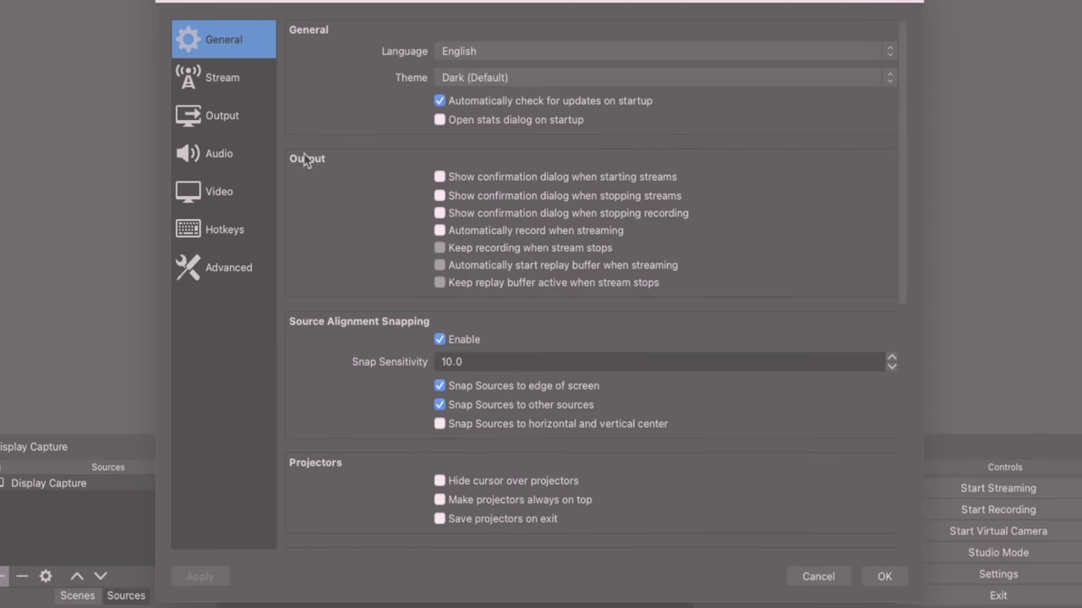
click(217, 106)
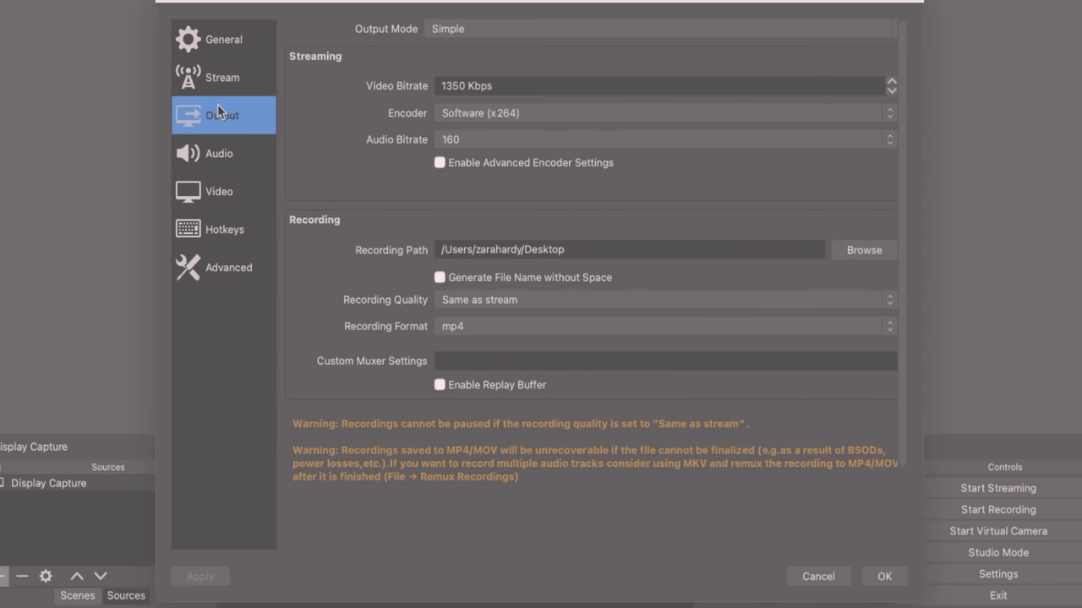
click(484, 326)
click(473, 343)
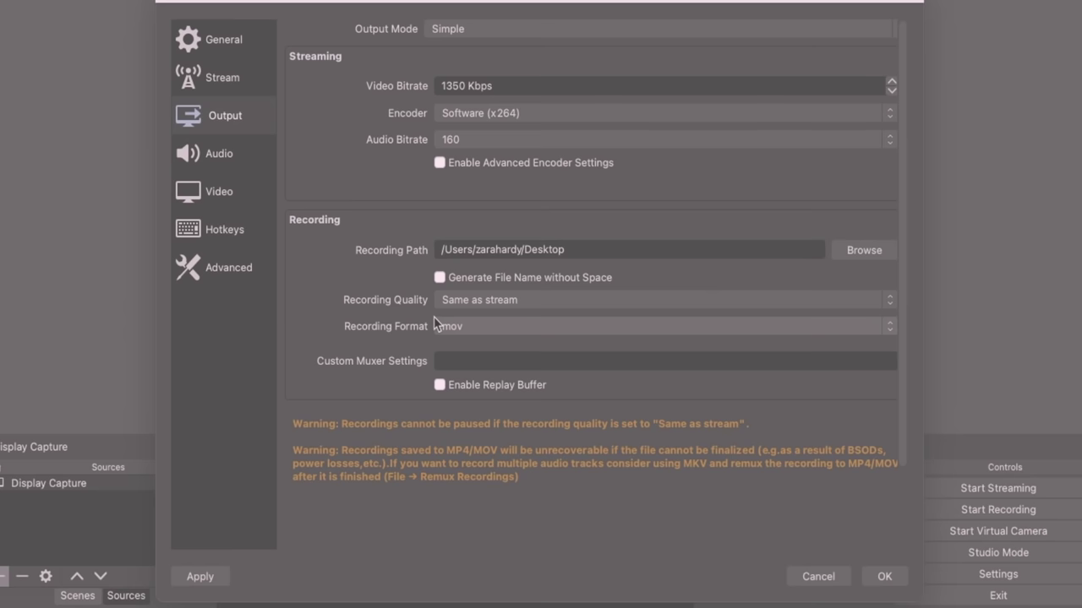
click(886, 578)
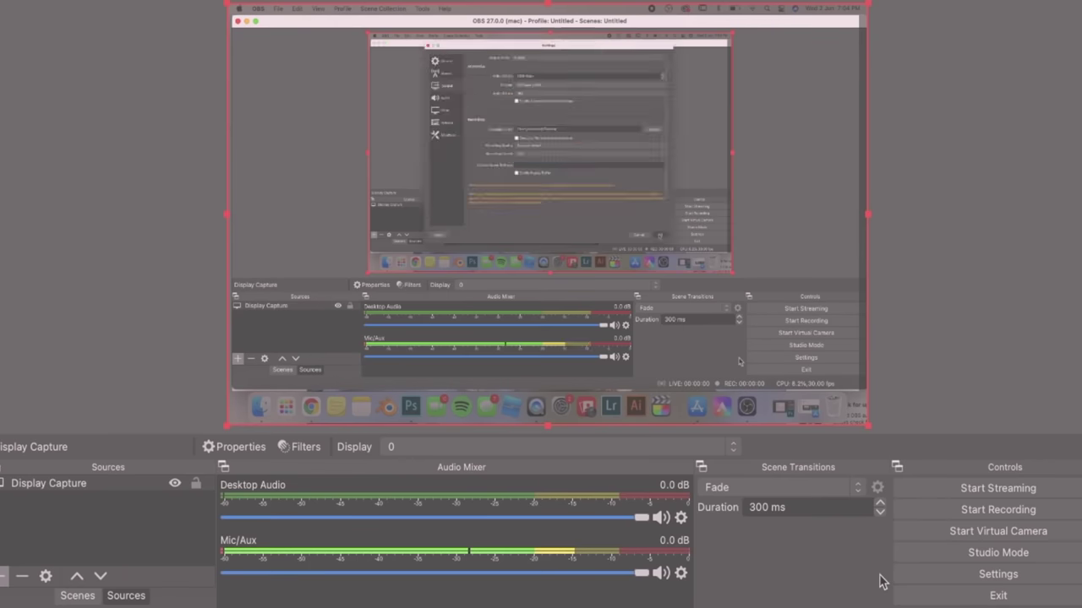
click(993, 509)
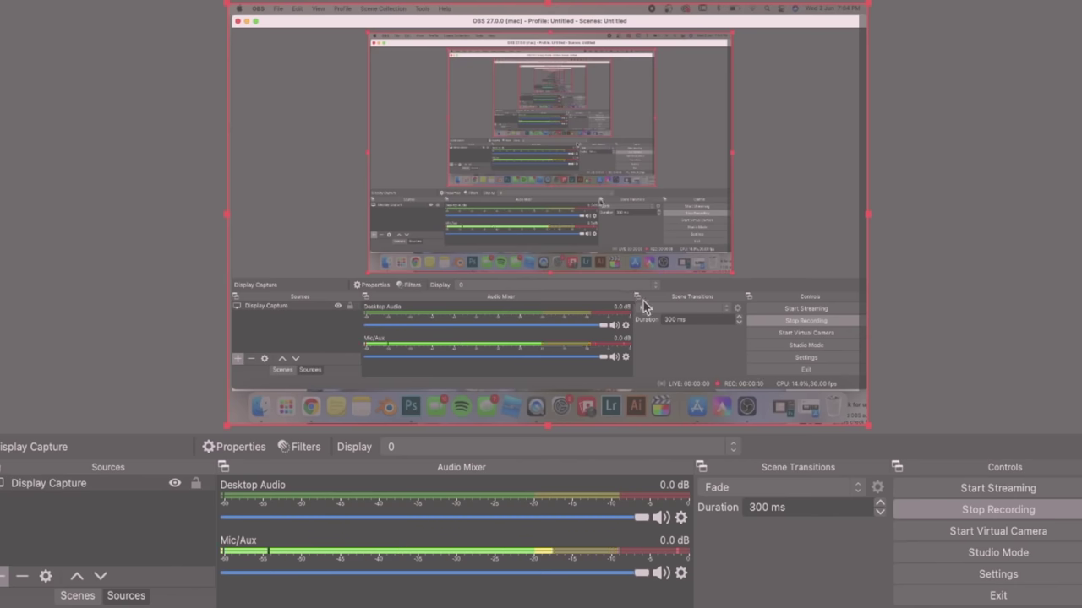
click(983, 513)
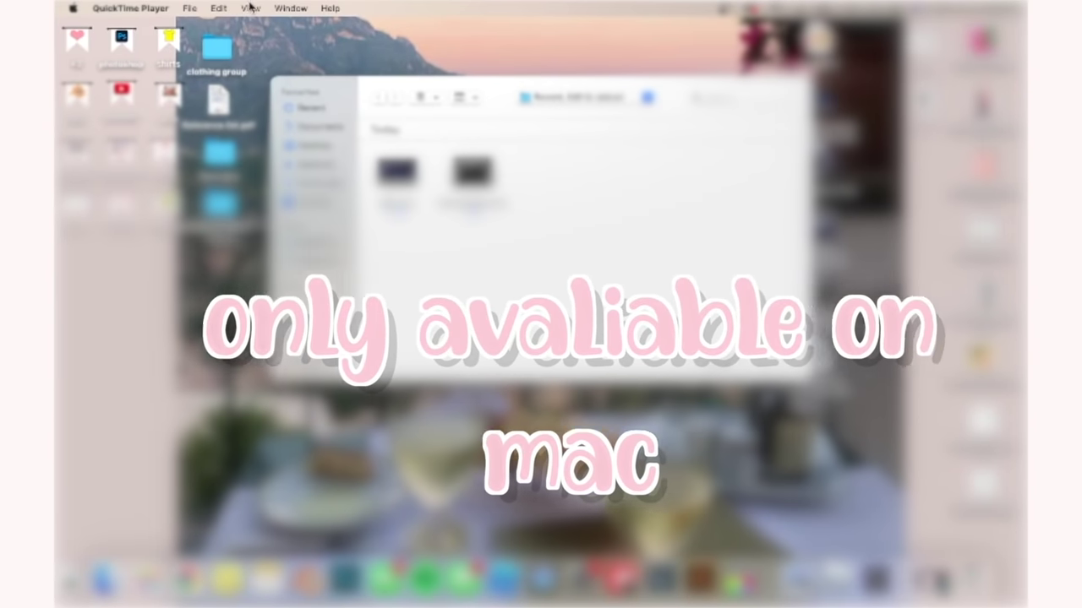
Start a new QuickTime screen recording of the desktop and dismiss the open-file dialog
click(191, 8)
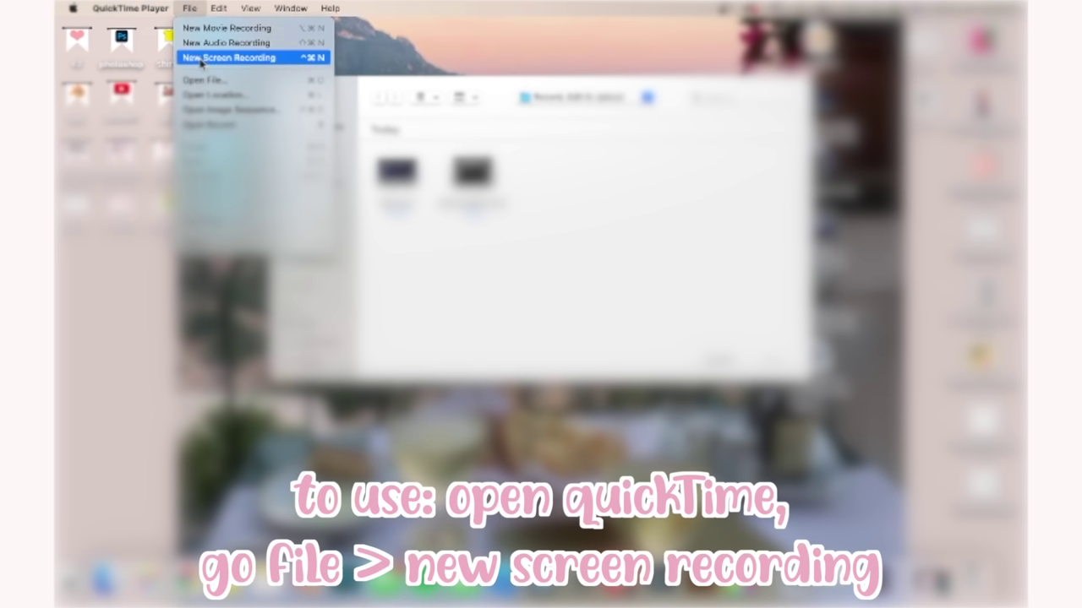
click(228, 58)
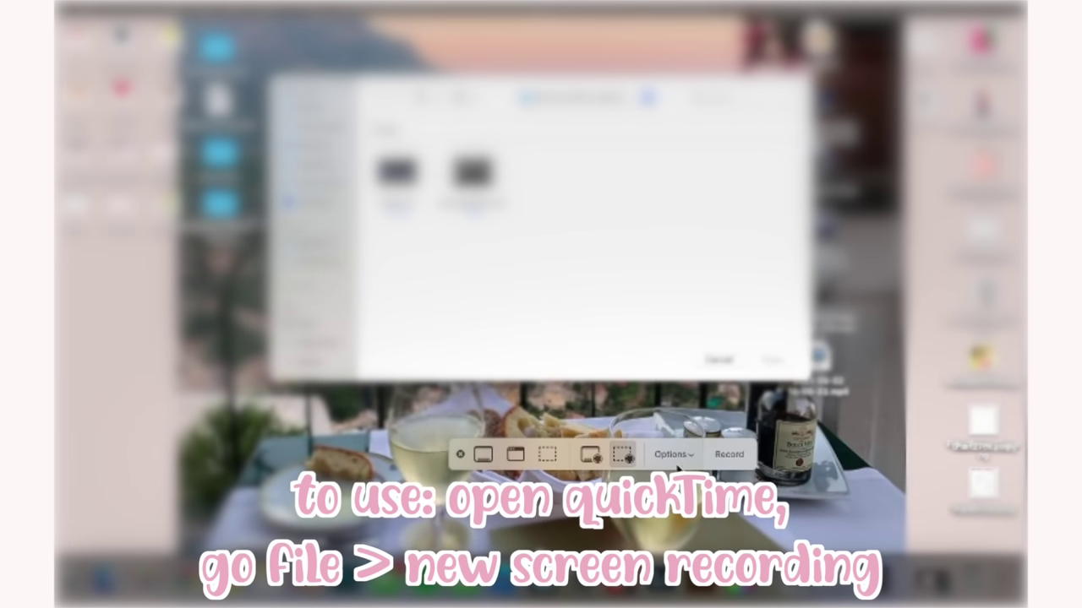
click(675, 455)
click(676, 454)
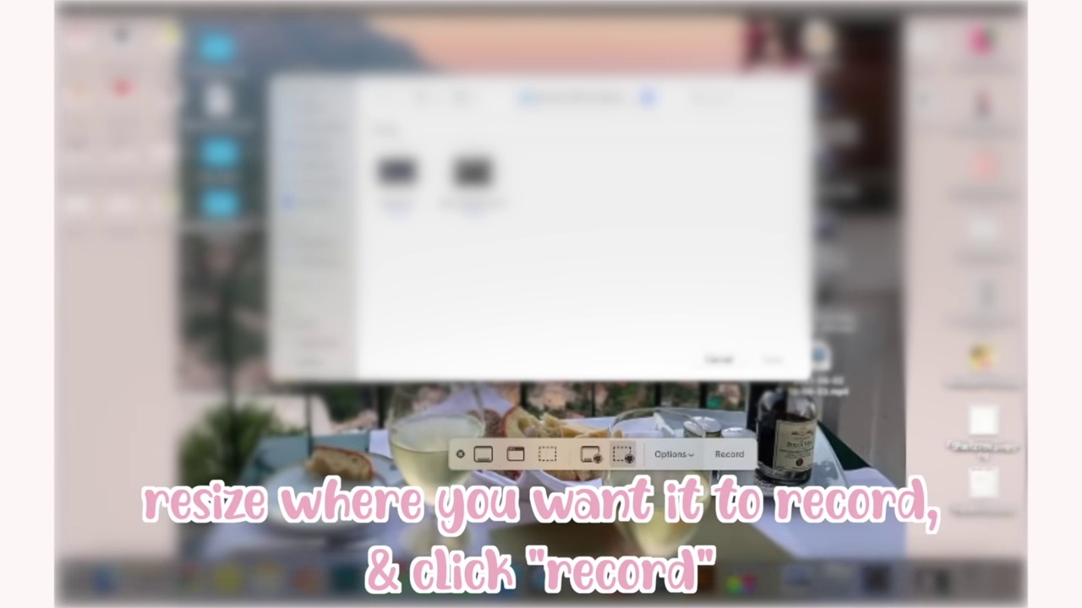
click(727, 456)
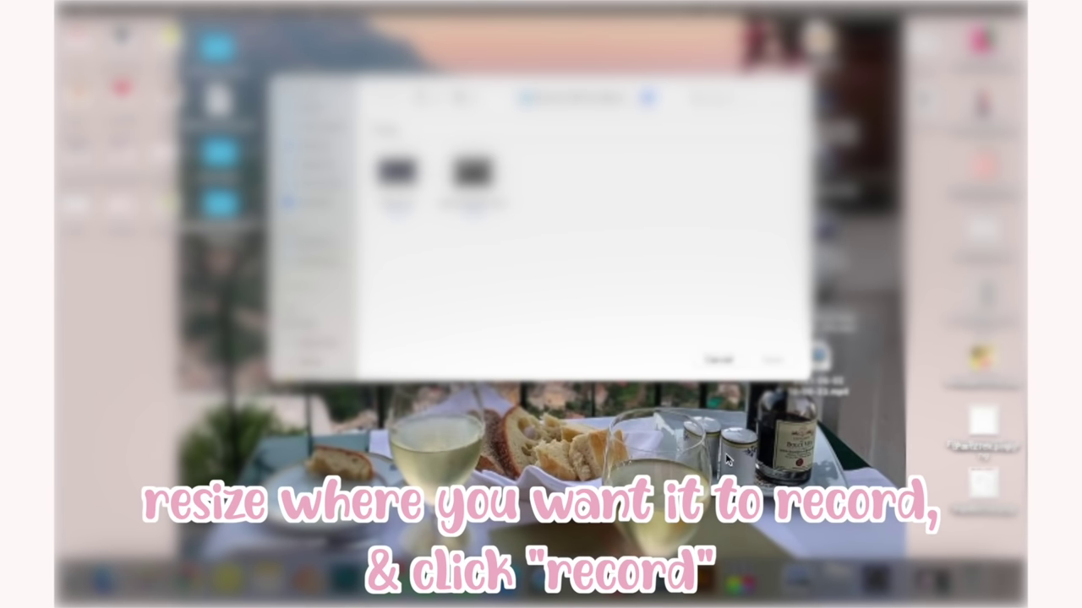
click(717, 360)
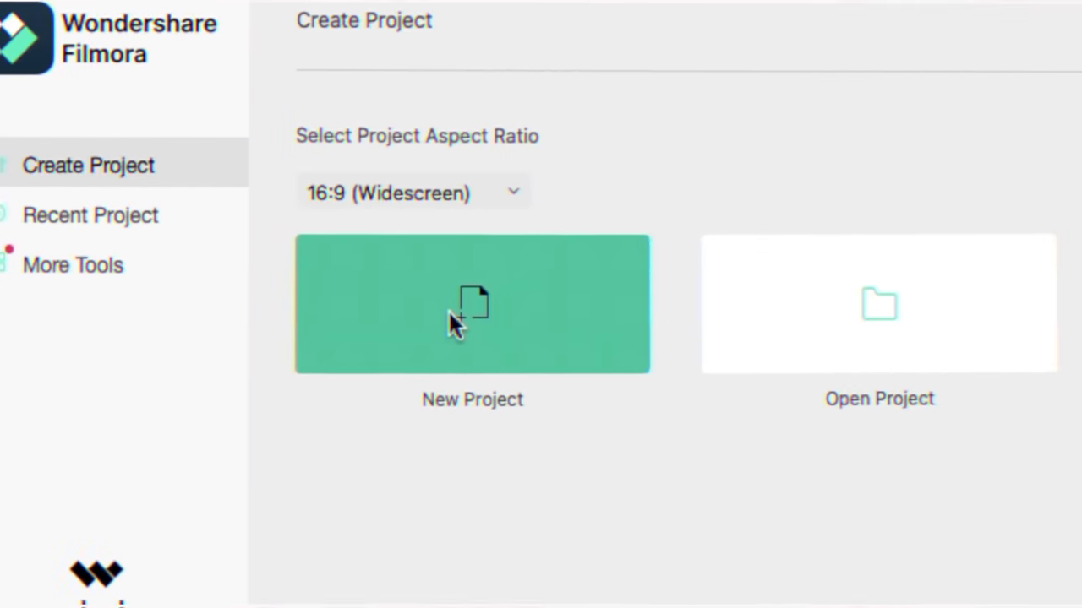
Create a new project, import the strawberry! clip to the timeline, and slow it to 0.5X
click(449, 311)
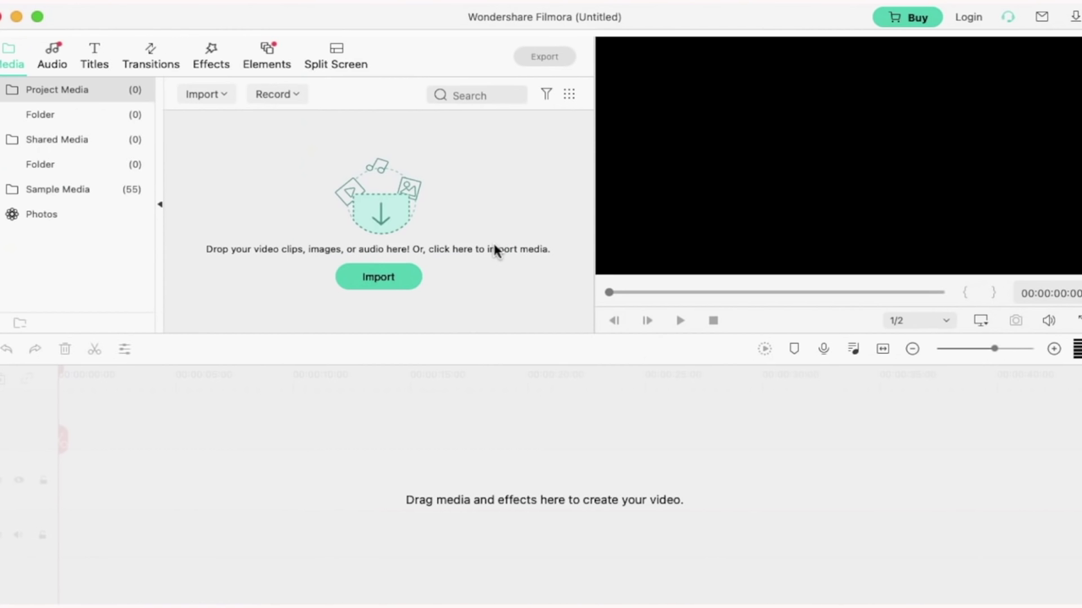
click(372, 277)
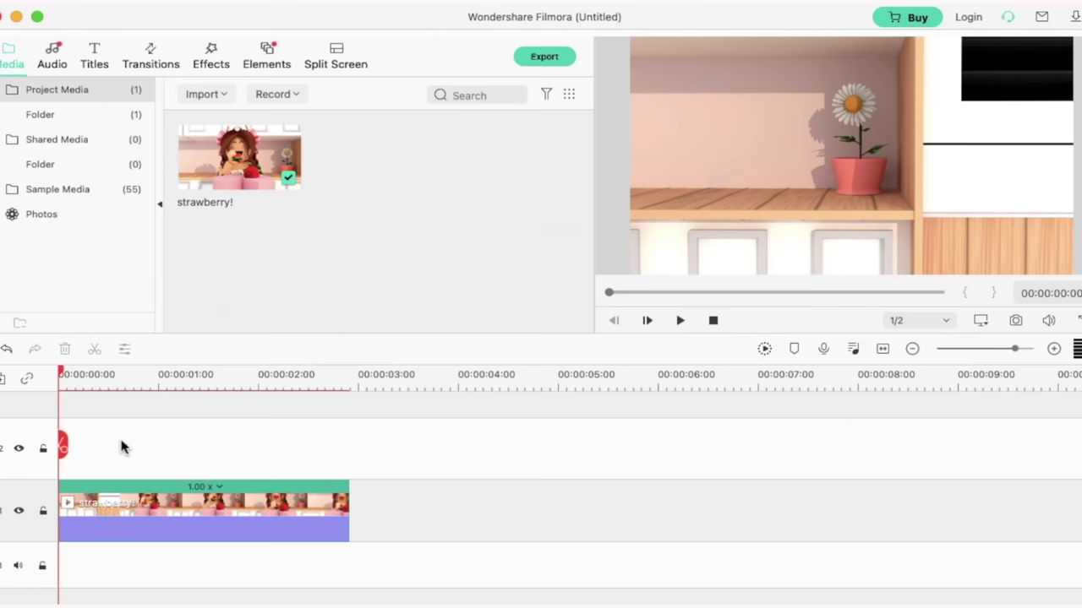
click(172, 513)
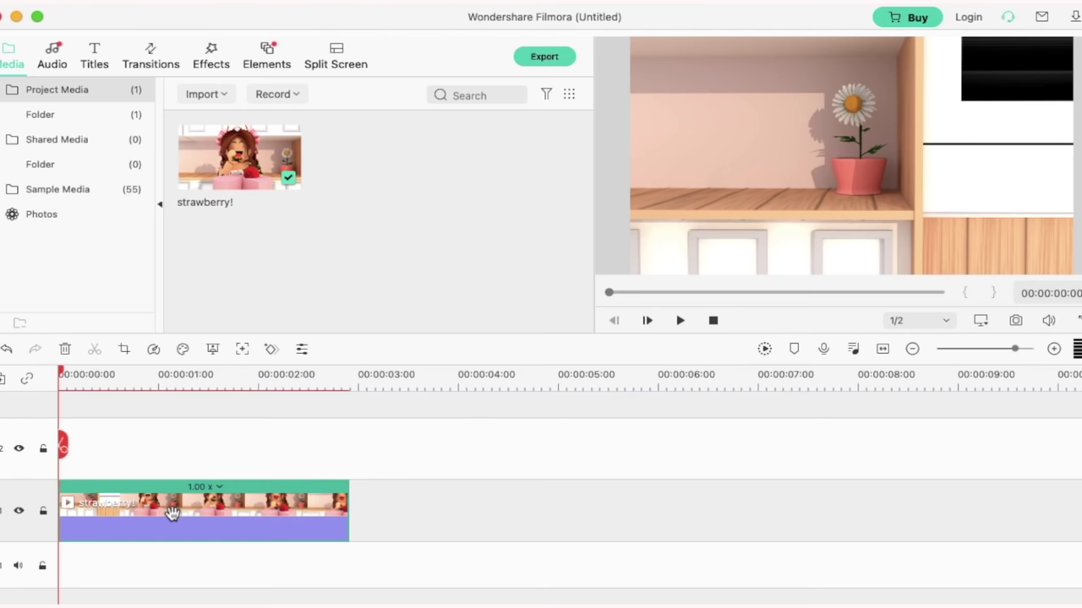
click(153, 350)
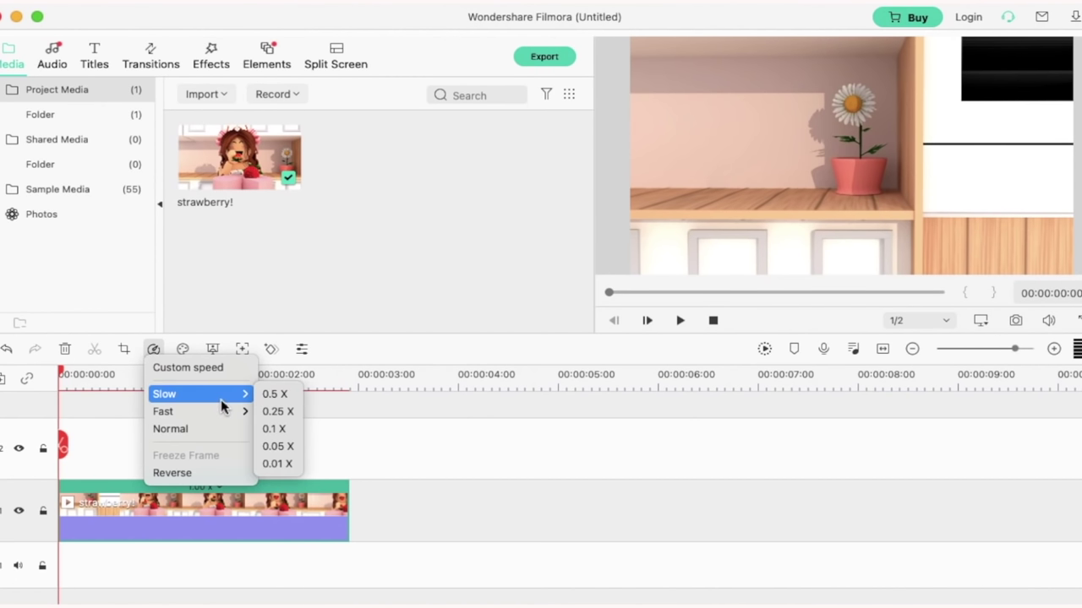
click(275, 391)
click(329, 382)
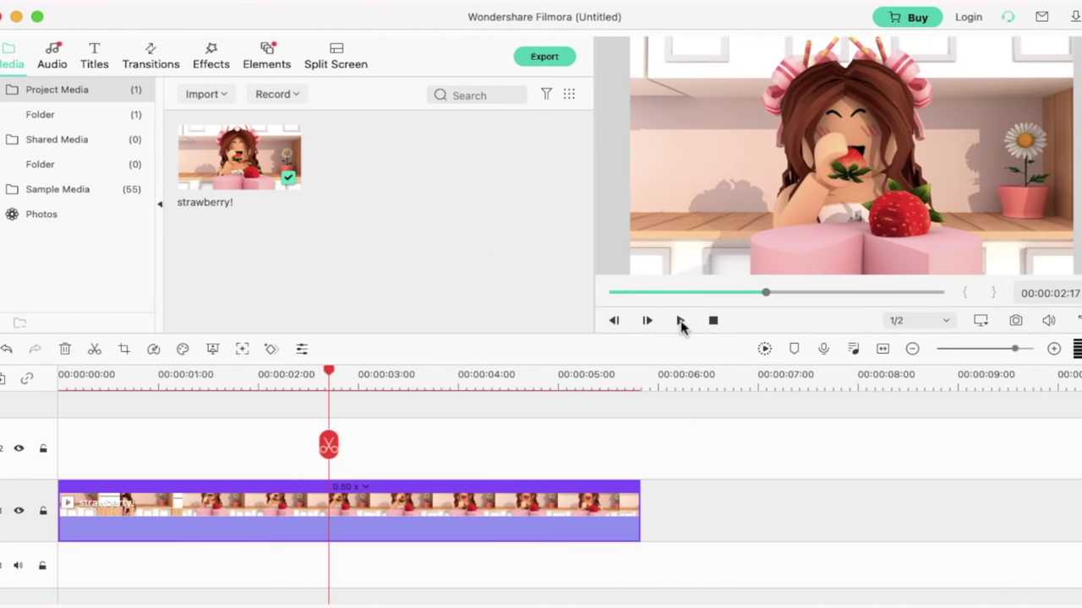
Place the Element Handdrawn 15 overlay on the track above the strawberry clip
click(270, 63)
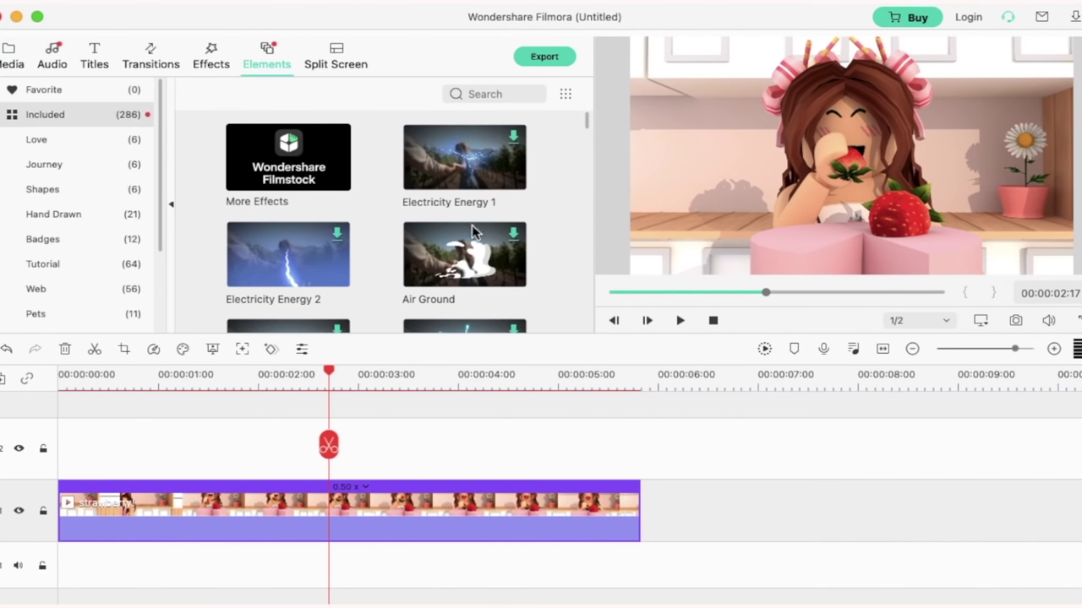
scroll(473, 232, down, 5)
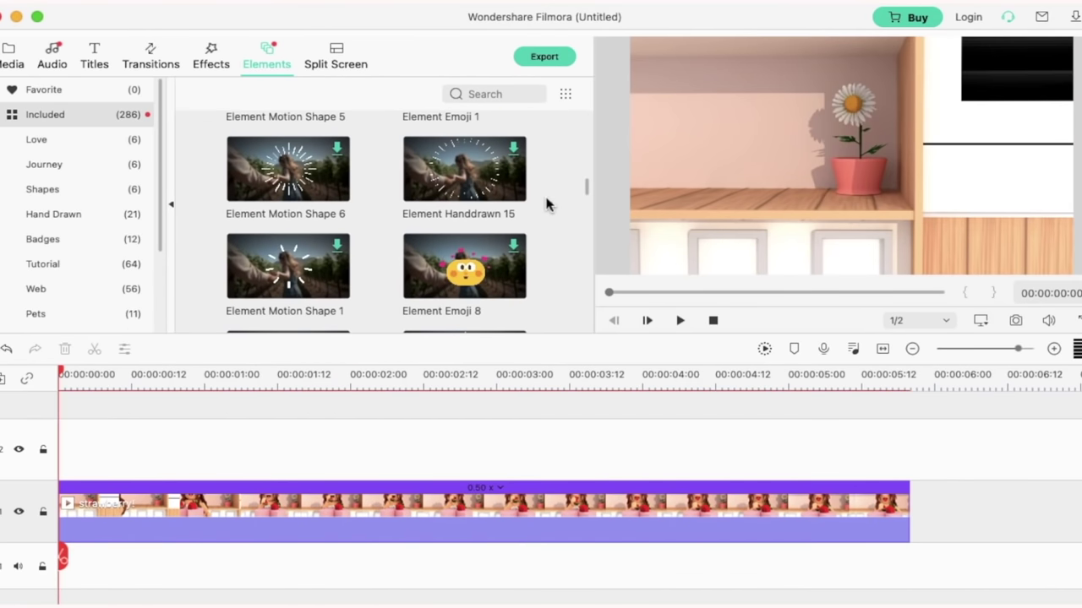
click(470, 180)
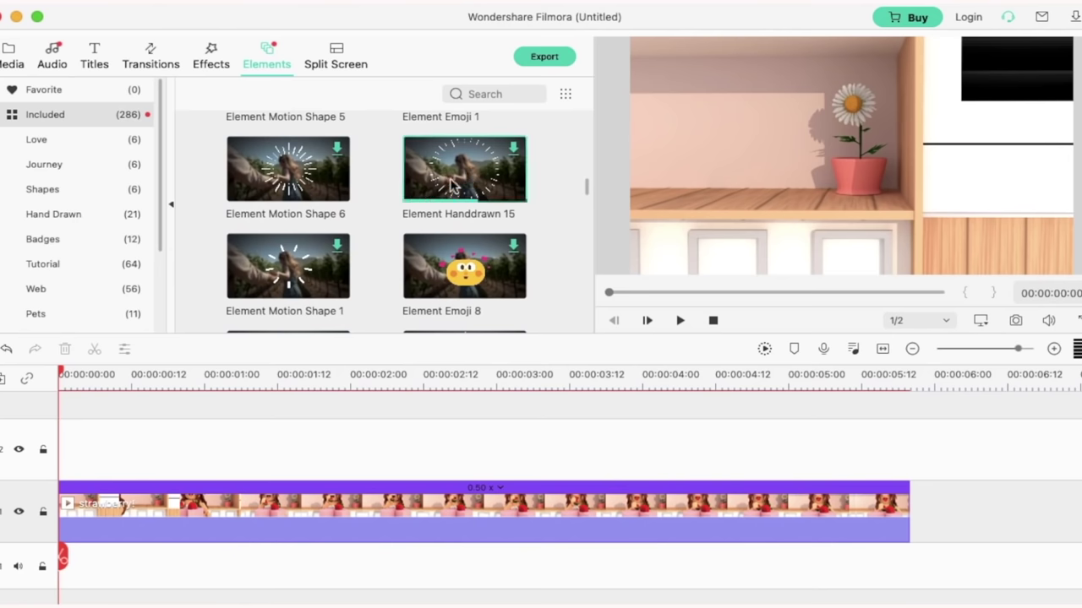
drag(488, 173, 151, 452)
Move the overlay to start around the 5-second mark and replay to check its timing
click(678, 321)
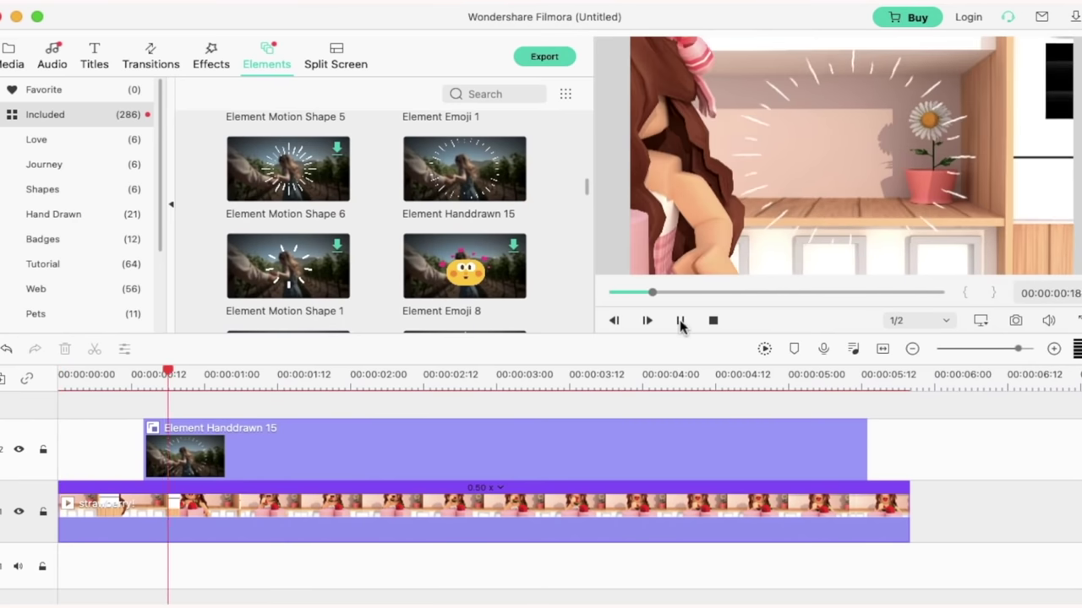
drag(191, 448, 589, 446)
click(422, 386)
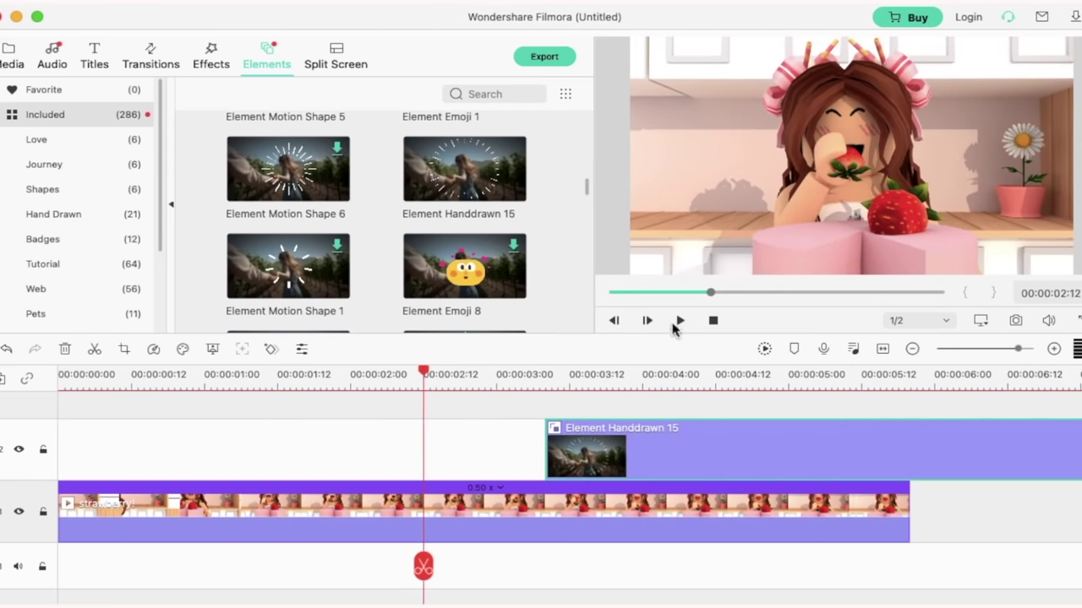
click(678, 321)
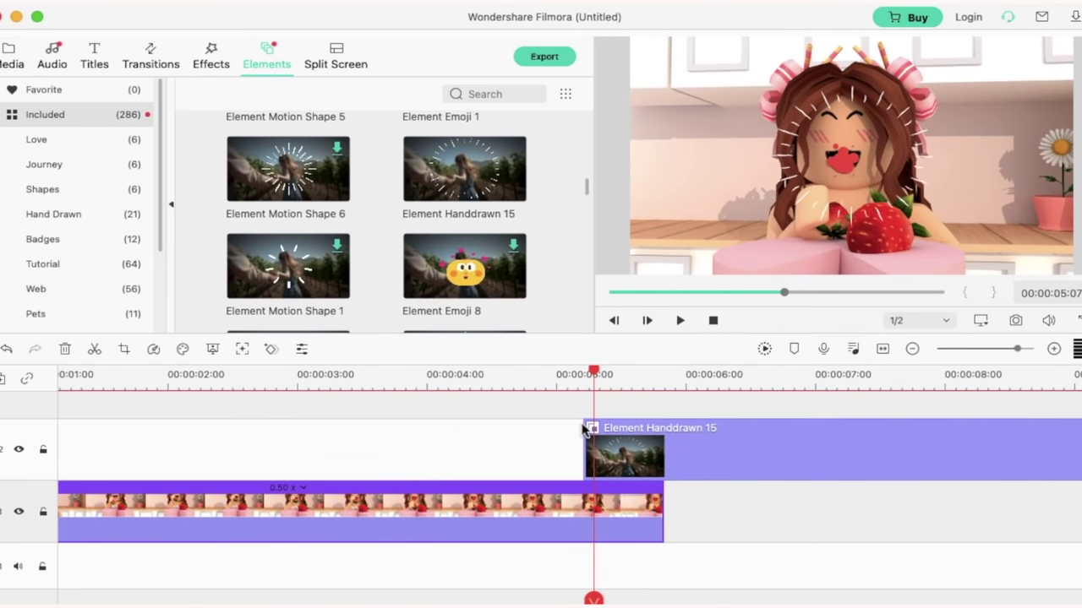
Apply the 007 Series preset in Advanced Color Tuning, preview it, and confirm
click(182, 350)
click(253, 369)
click(75, 189)
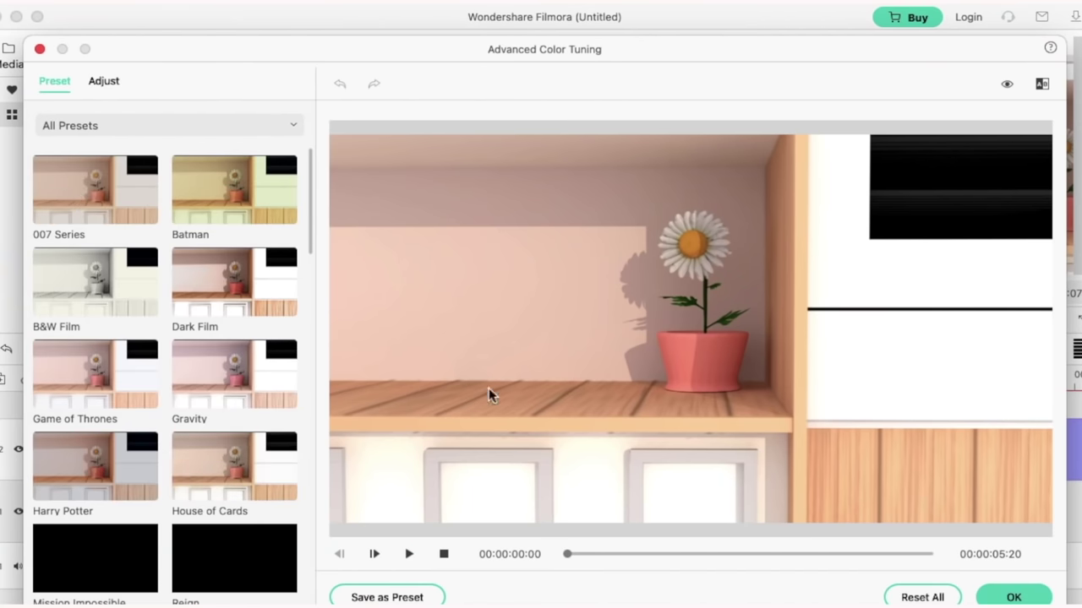
click(409, 555)
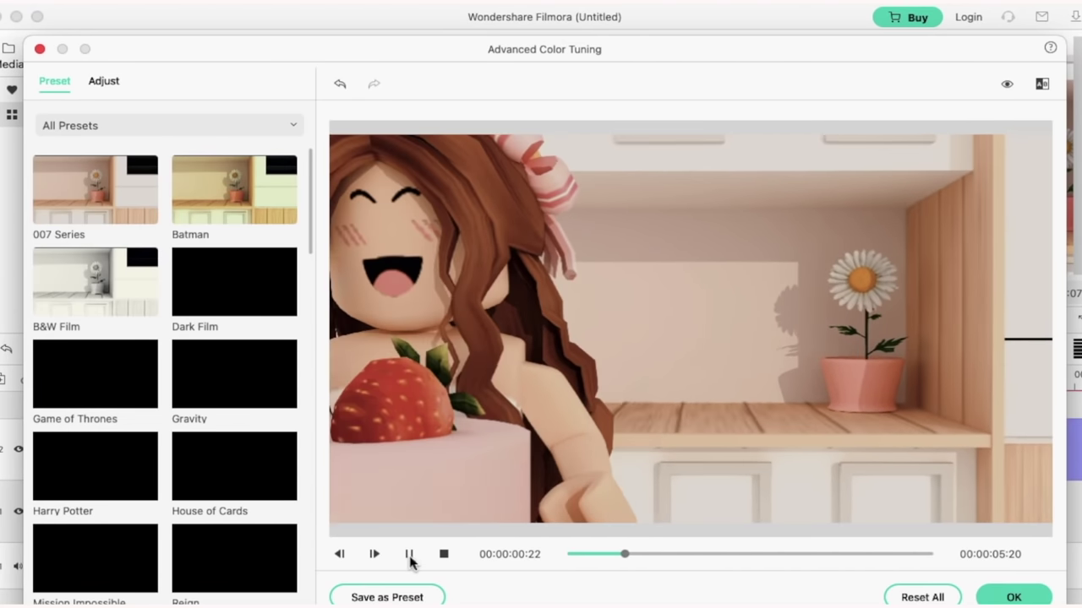
click(851, 554)
scroll(107, 536, down, 3)
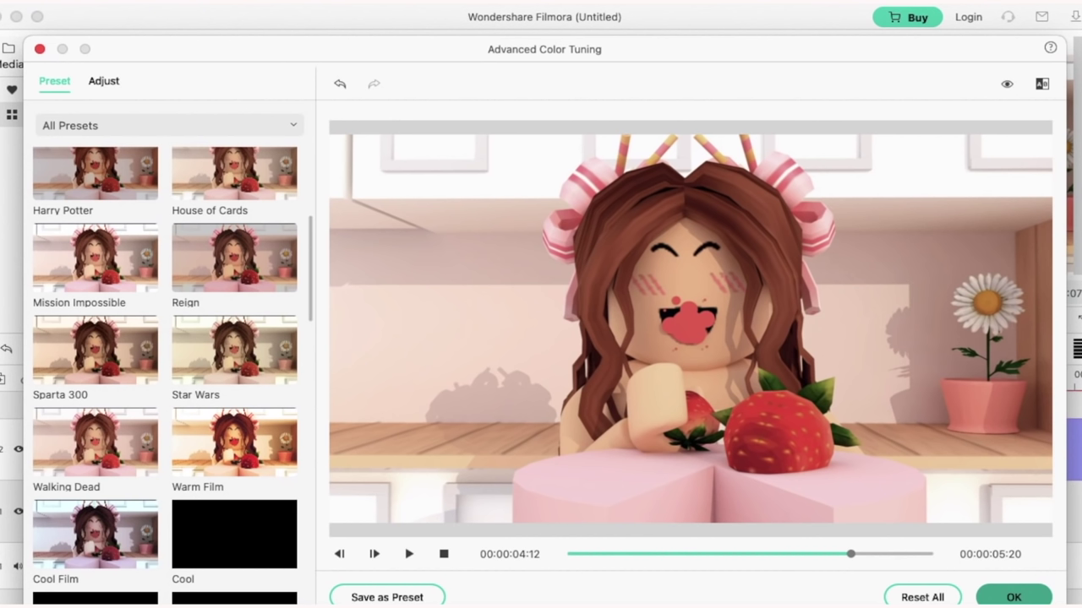
click(1013, 597)
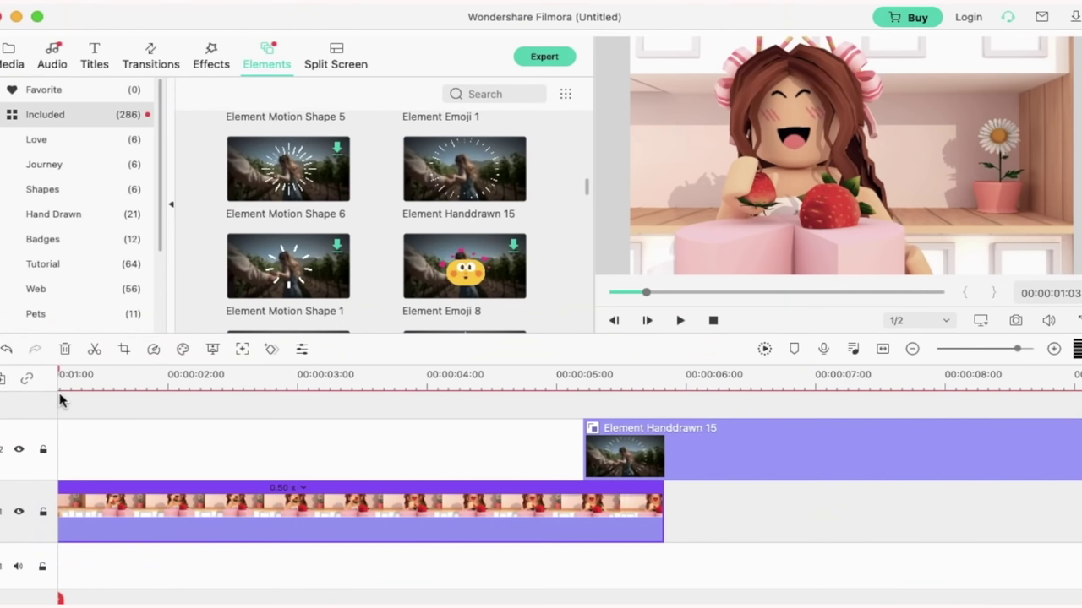
Add the Summer Time music to a new audio track on the timeline
click(50, 53)
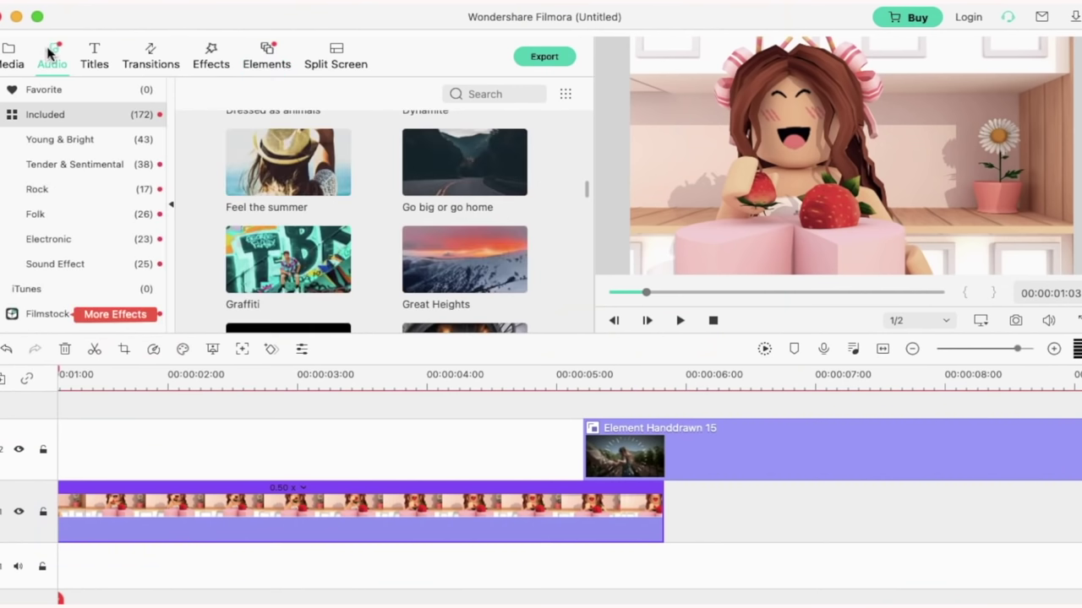
scroll(428, 225, down, 3)
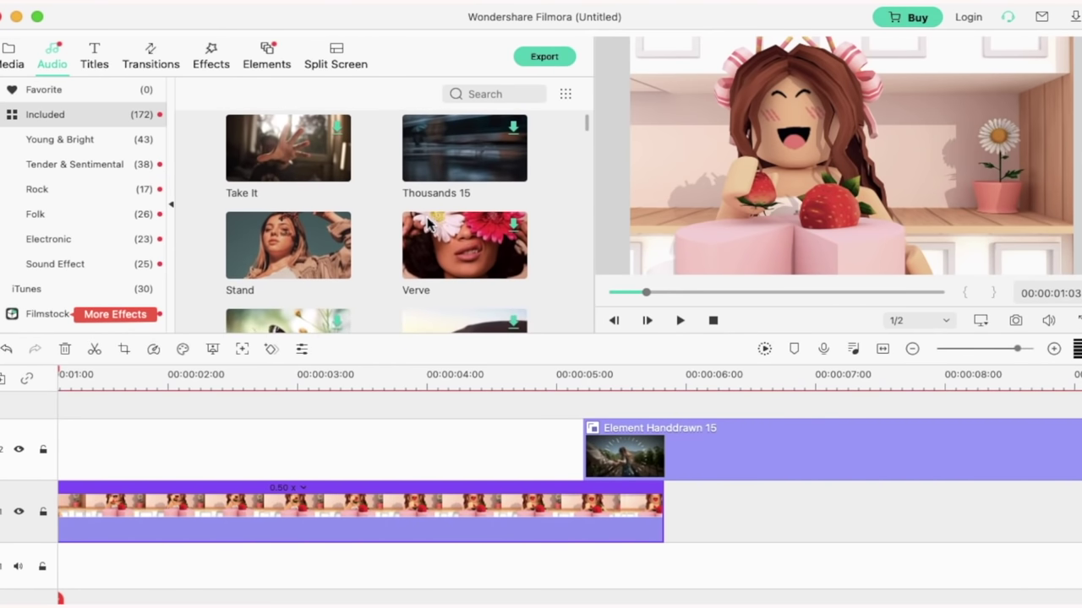
scroll(428, 222, down, 5)
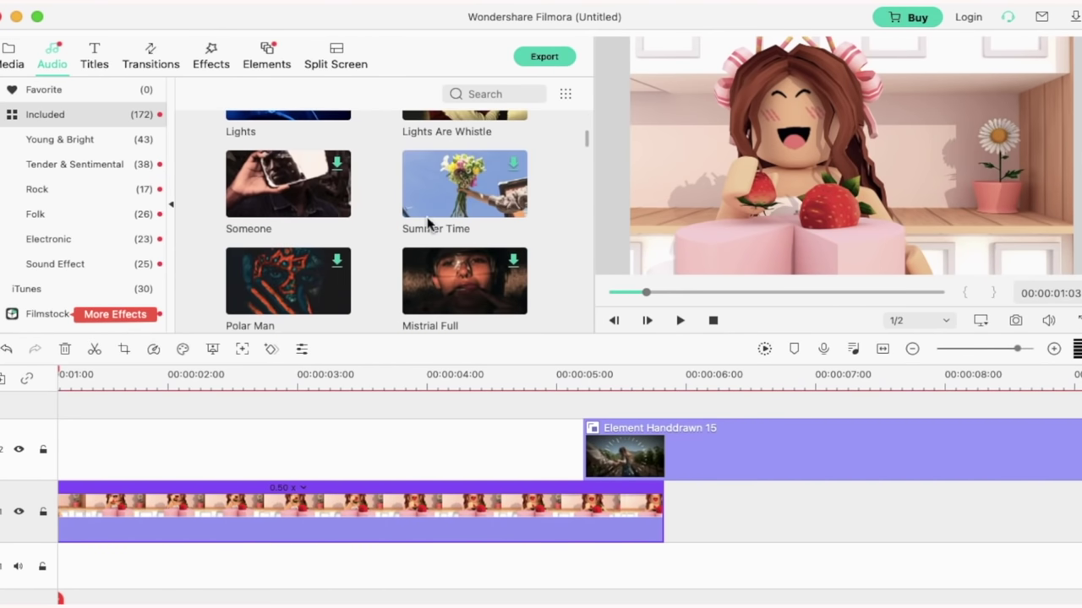
drag(429, 224, 115, 567)
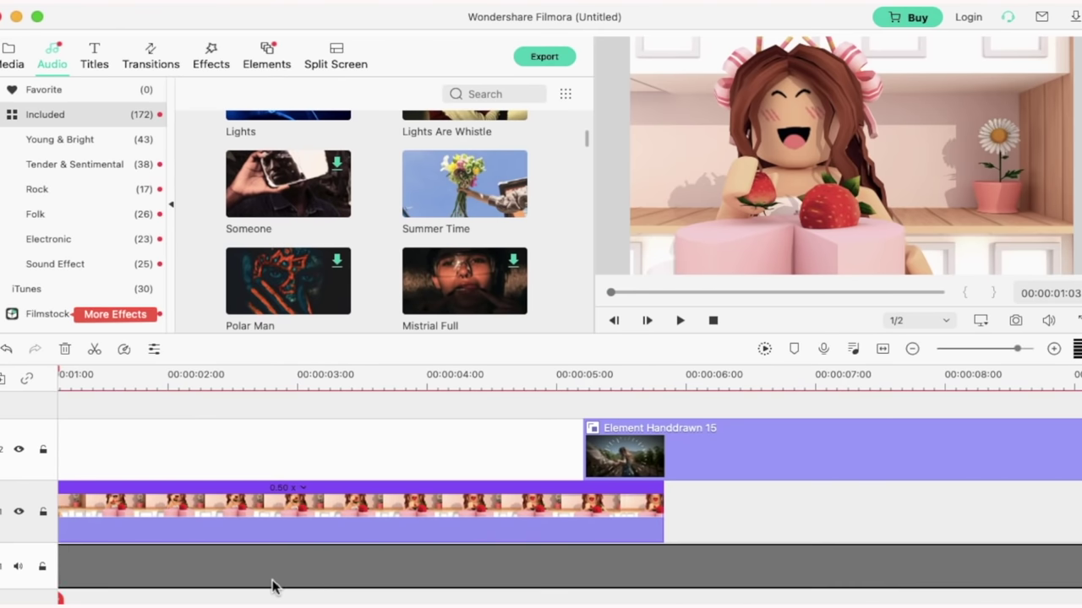
Split the Summer Time music at 5:20 and delete the part past the video's end
click(880, 377)
drag(880, 378, 807, 377)
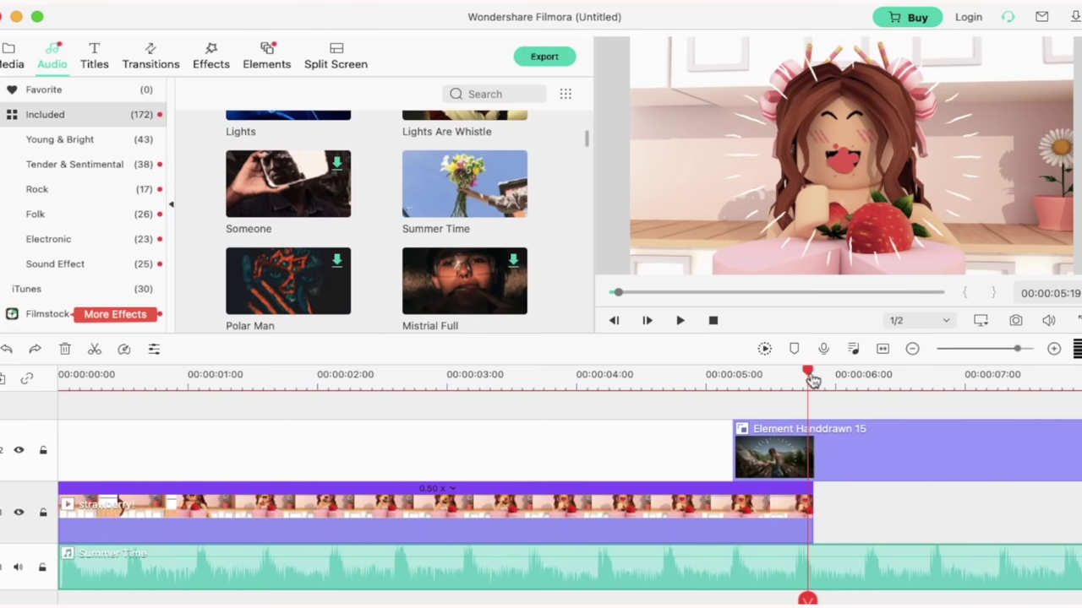
click(814, 380)
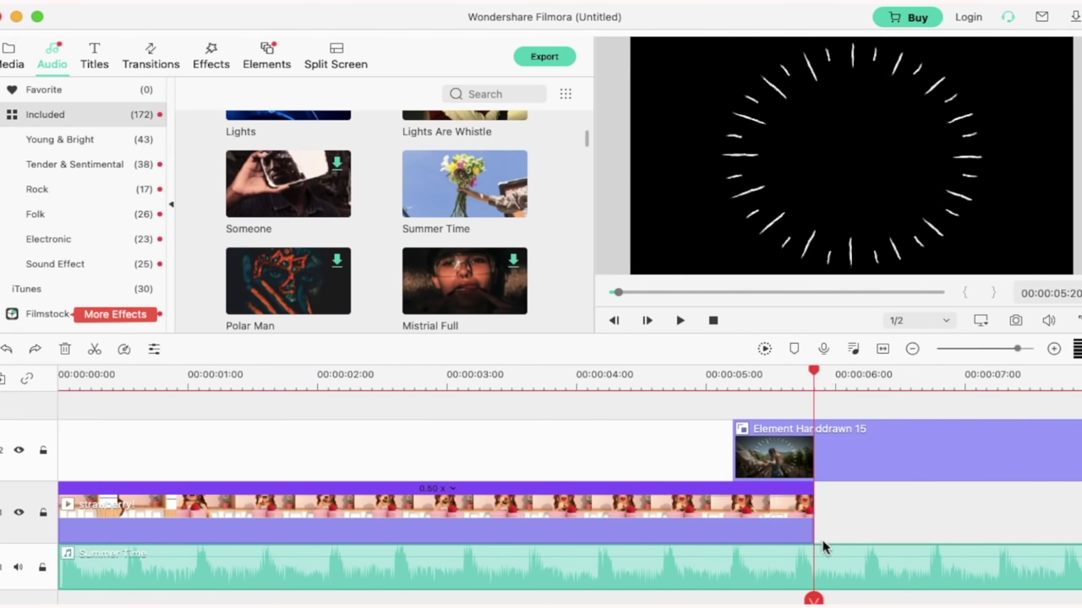
click(94, 349)
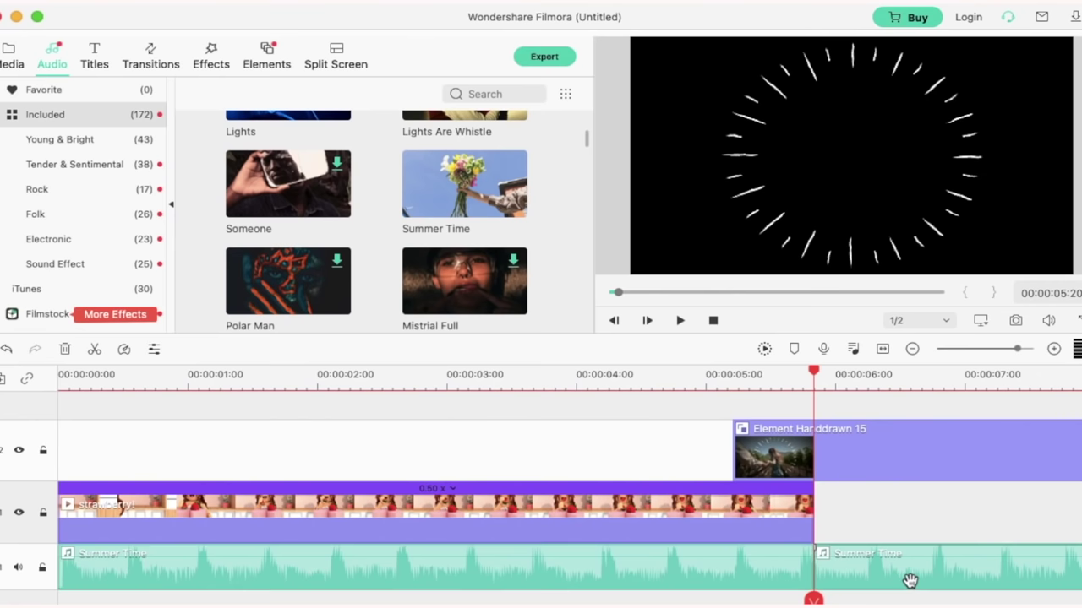
key(Delete)
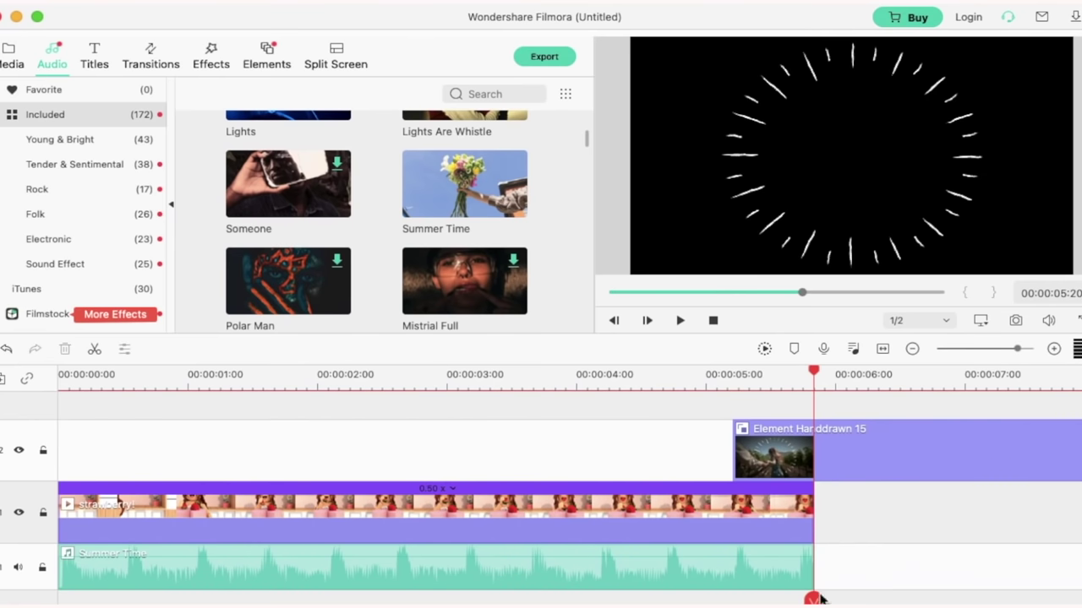
Split the Handdrawn 15 overlay at 5:20, delete the excess, and export the video
click(880, 465)
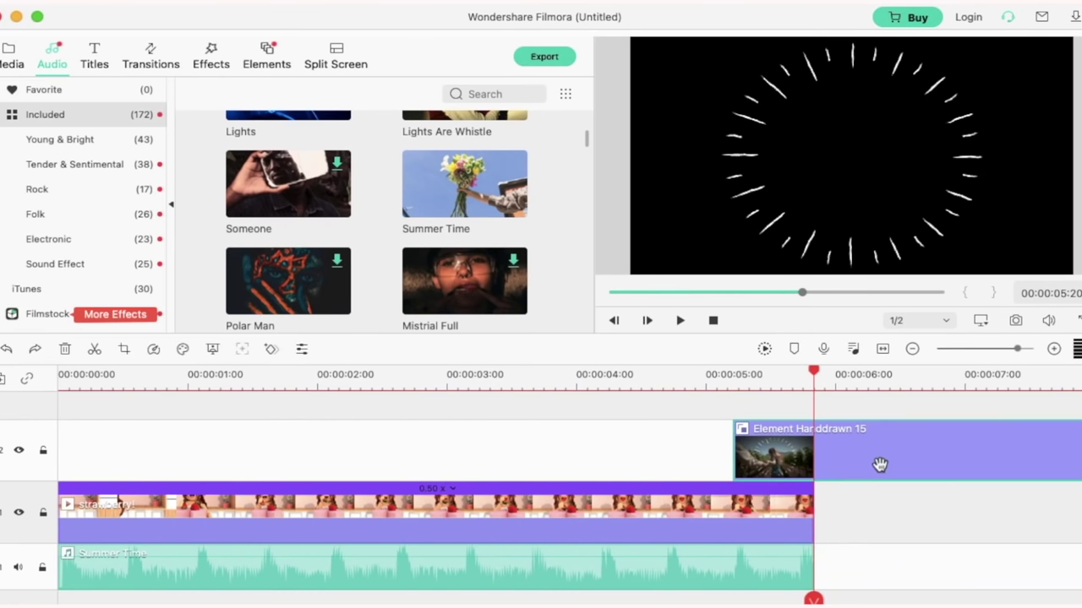
click(93, 350)
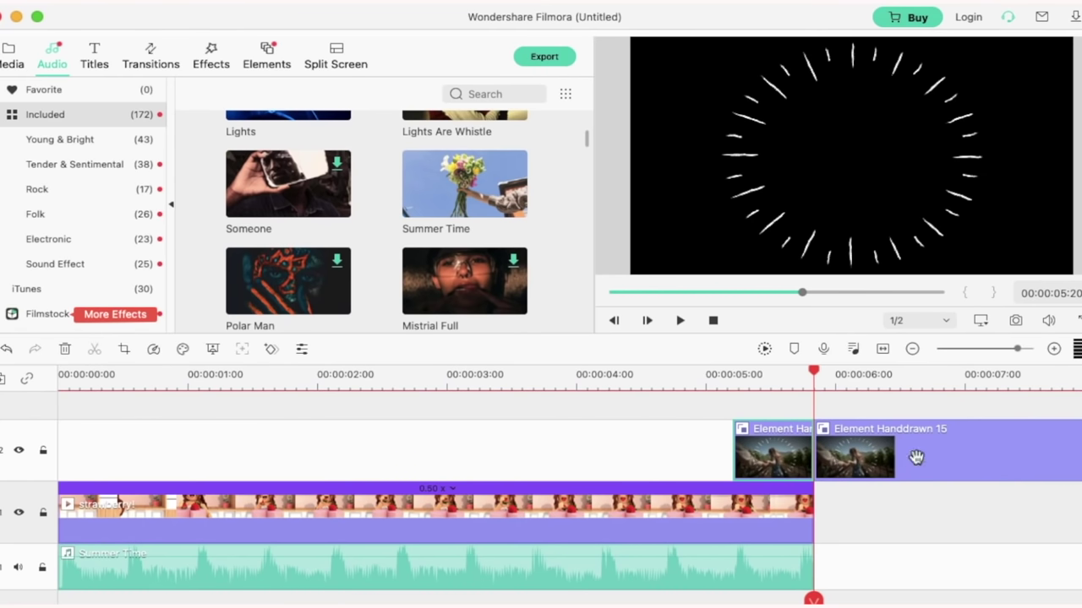
click(916, 456)
key(Delete)
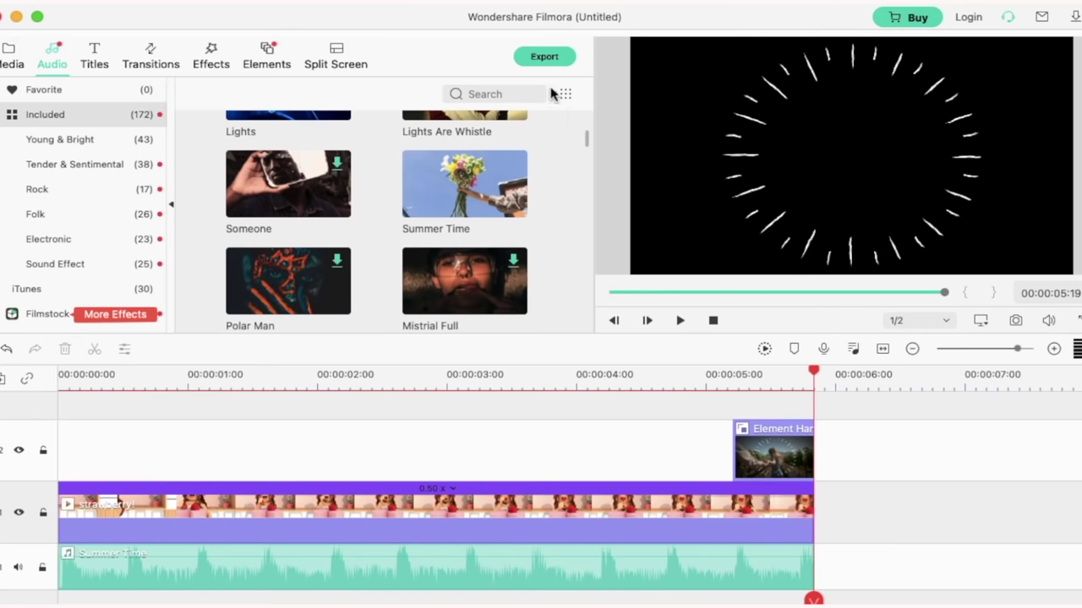
click(541, 57)
click(833, 567)
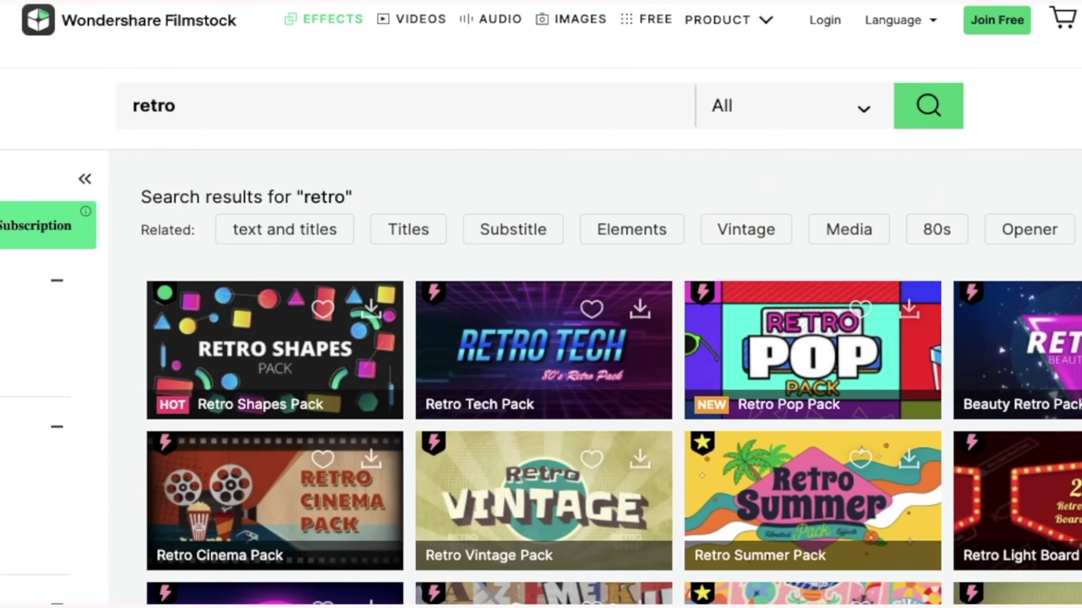
Scroll through the Filmstock 'retro' search results
scroll(541, 380, down, 3)
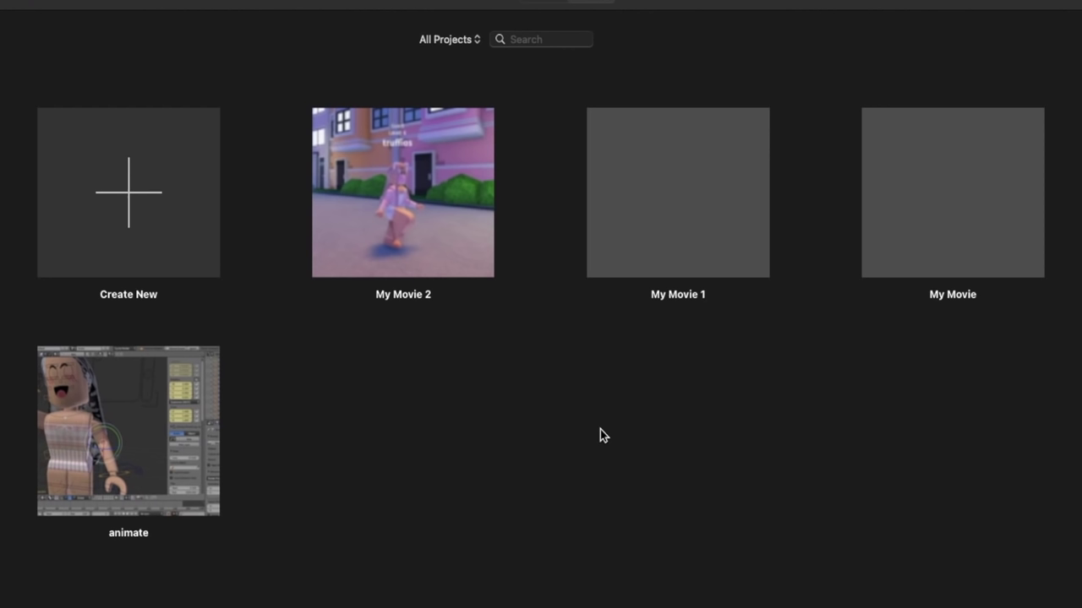
Create a new iMovie movie, import 70k.mov, and place it on the timeline
click(144, 210)
click(108, 284)
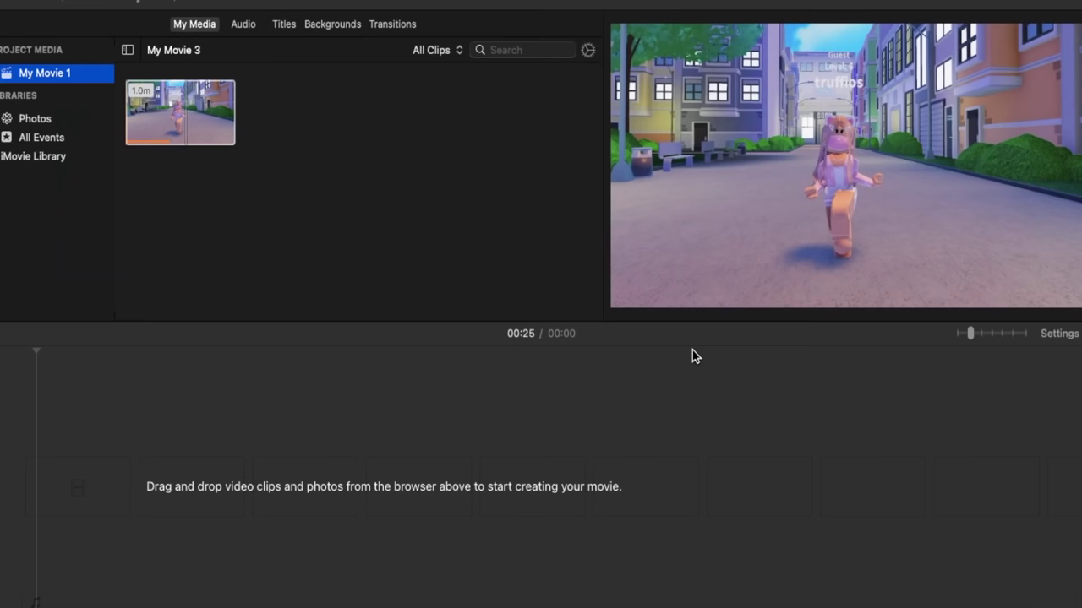
click(359, 194)
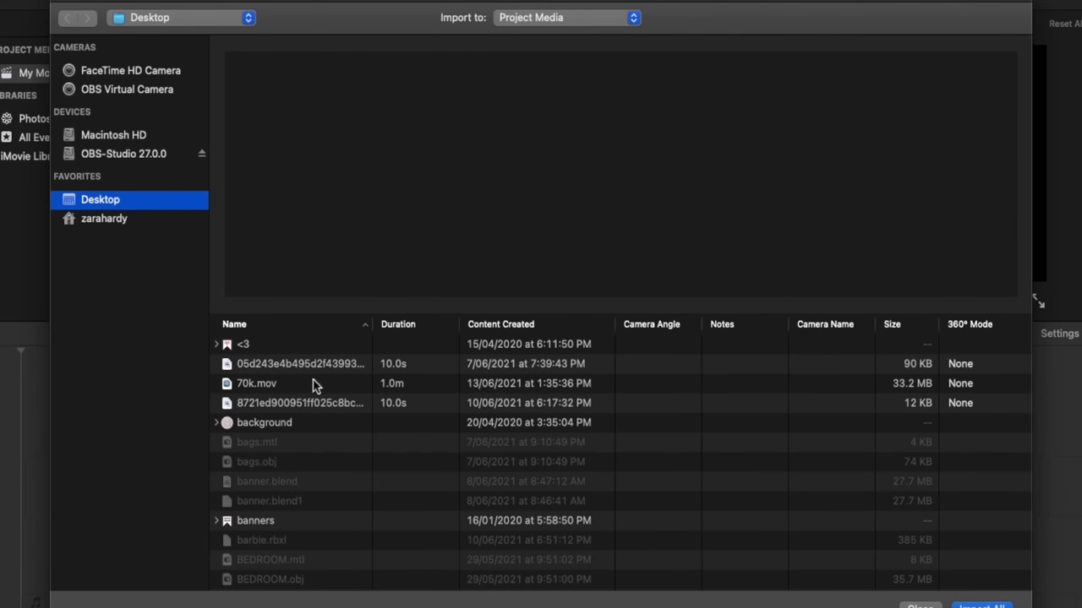
click(283, 387)
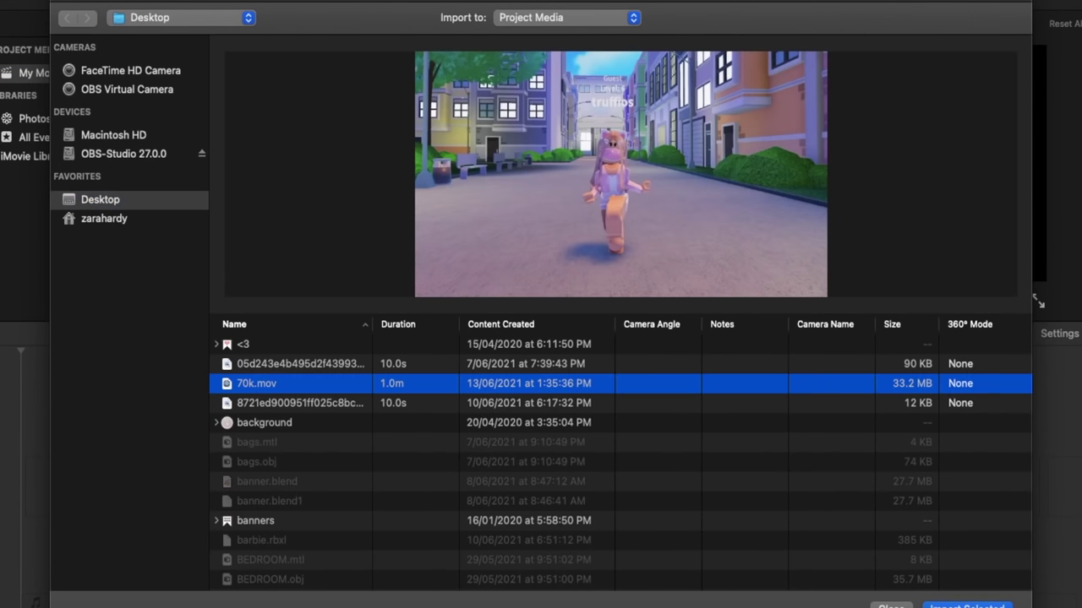
key(Return)
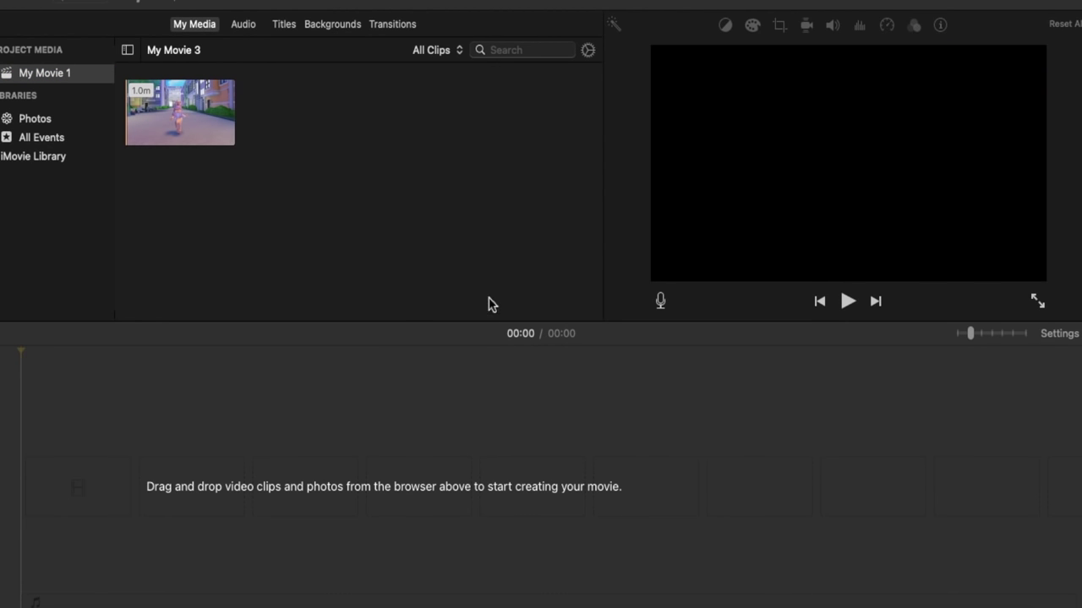
drag(197, 118, 76, 490)
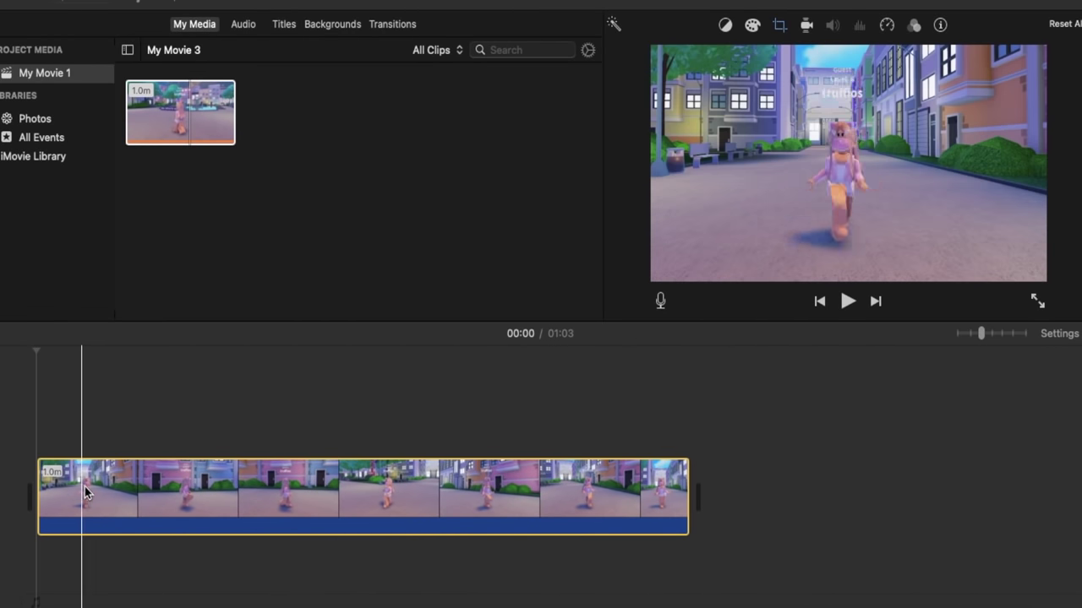
Browse the clip's inspector tabs, then split the clip at 00:11
click(723, 25)
click(753, 25)
click(778, 28)
click(807, 27)
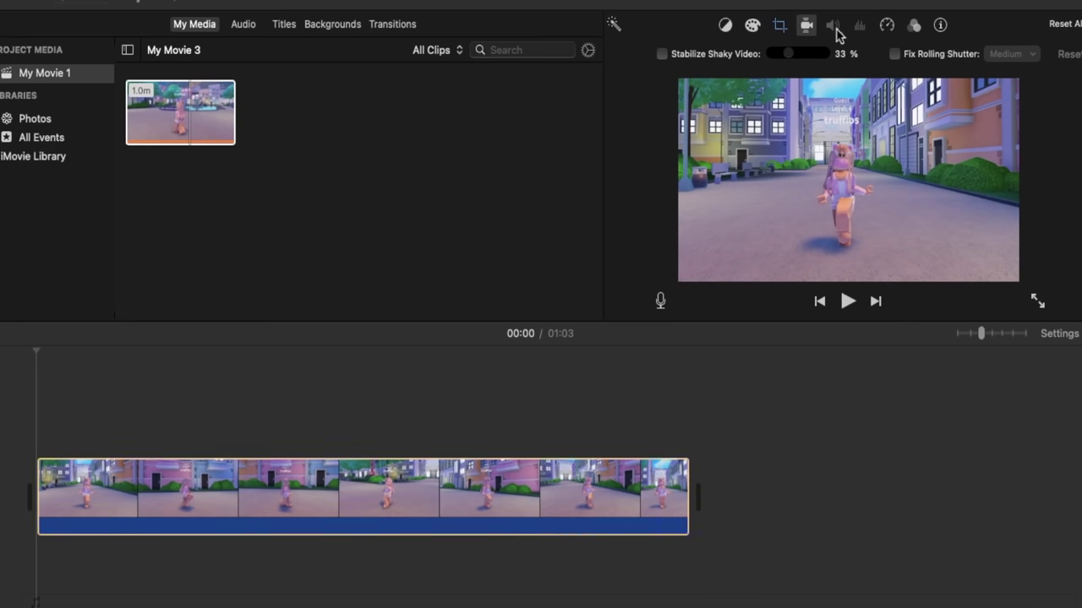
click(891, 27)
click(915, 27)
click(939, 25)
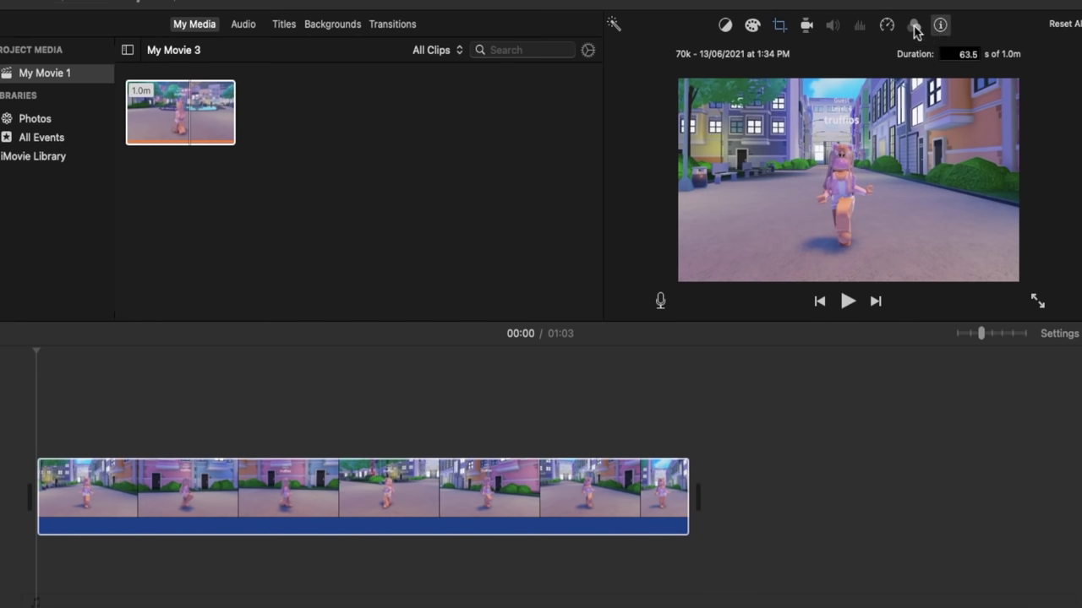
click(158, 462)
key(super+b)
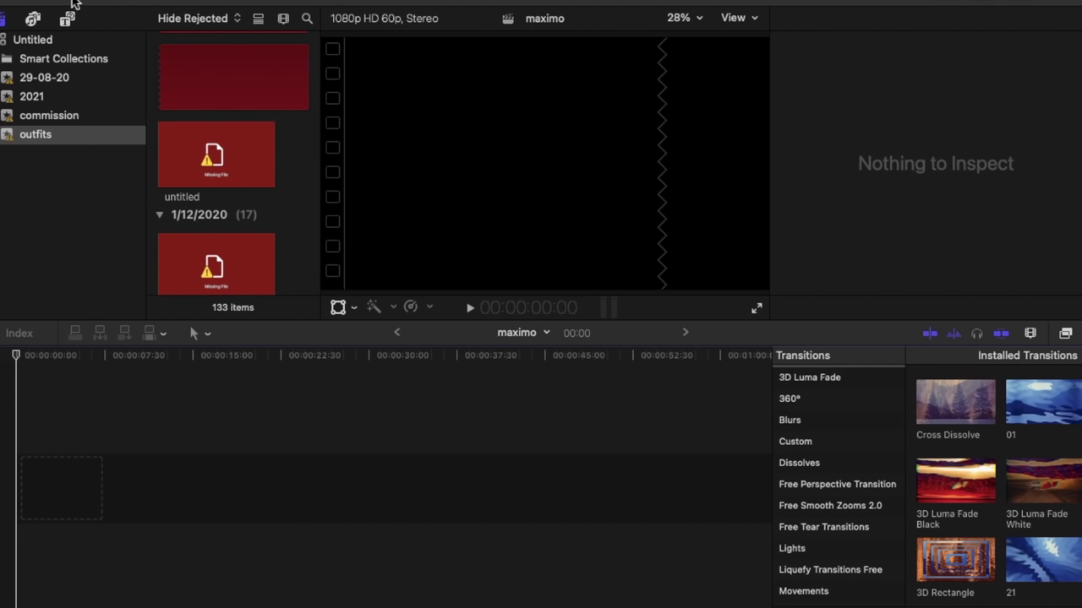
Import strawberry!.avi from the Record, Edit & Upload folder onto the timeline
key(super+i)
scroll(191, 489, down, 8)
scroll(190, 488, down, 10)
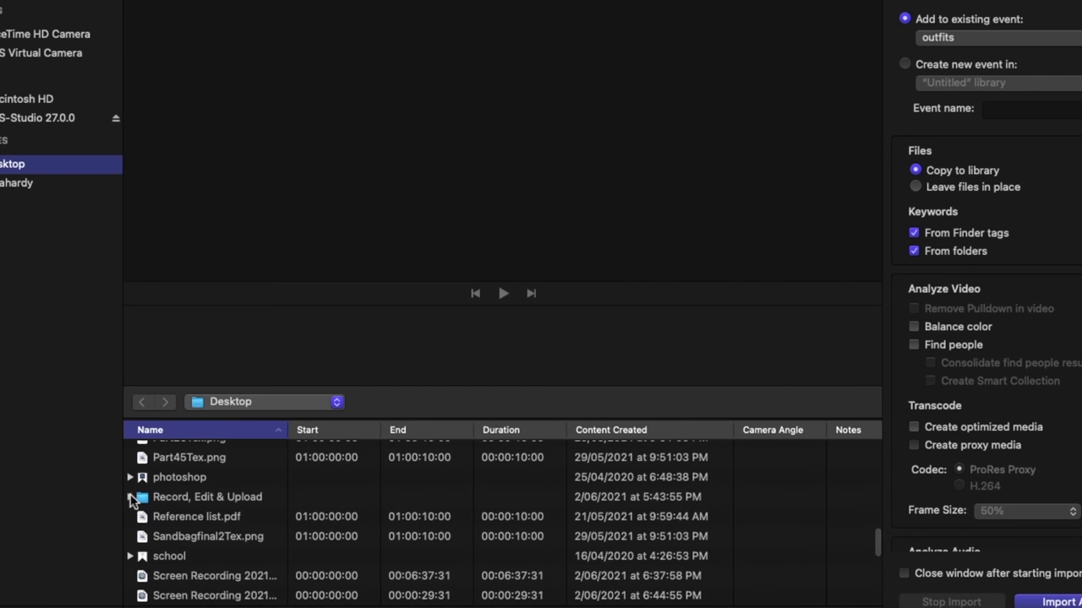
click(131, 498)
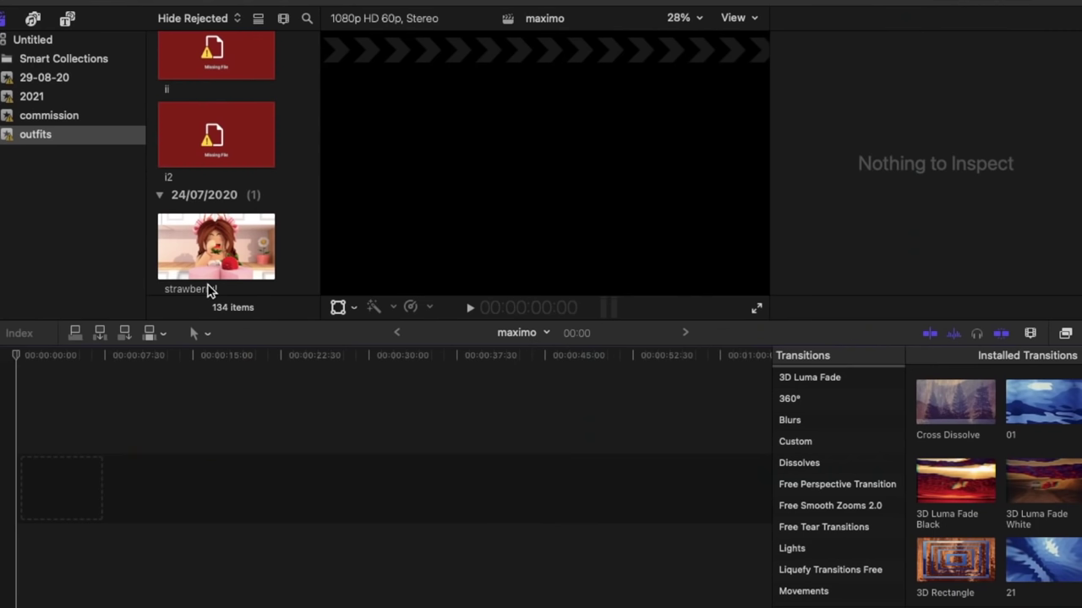
drag(210, 285, 50, 509)
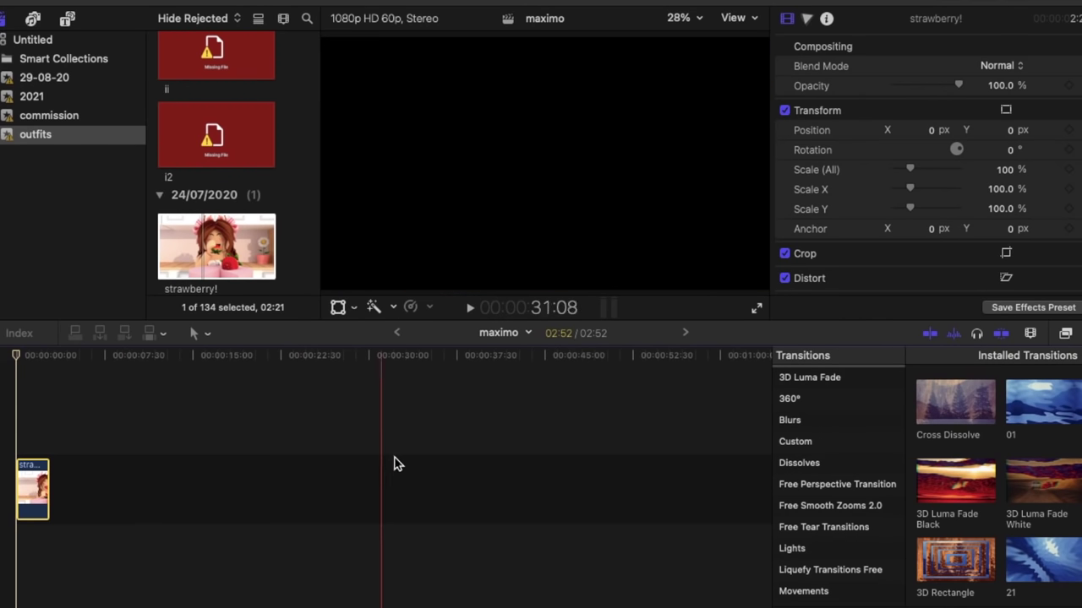
Switch the browser from Transitions to the installed video effects
scroll(988, 480, down, 5)
scroll(993, 484, down, 8)
click(1066, 335)
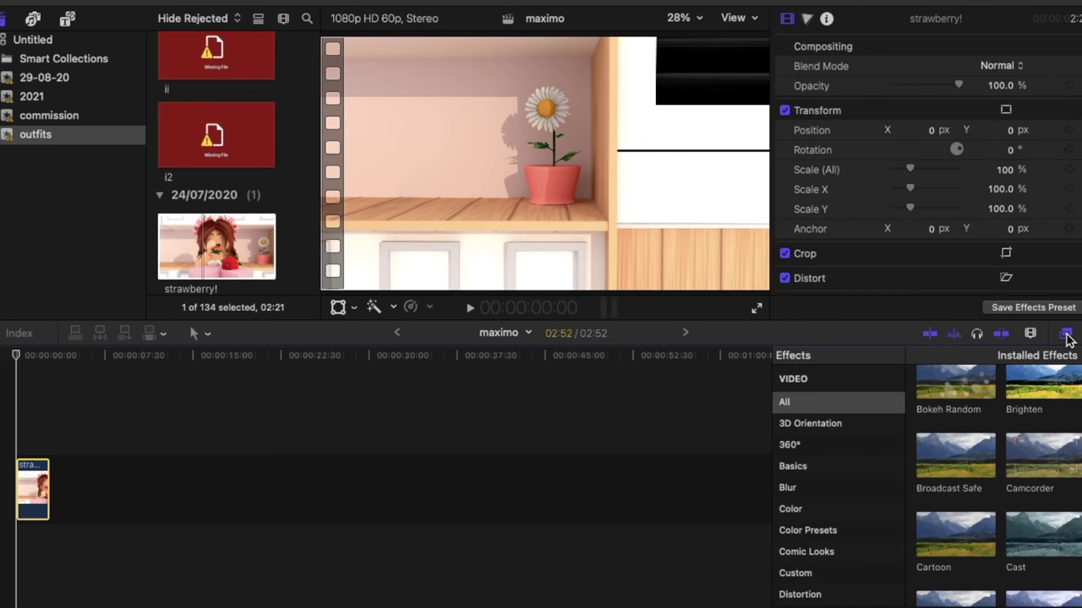
scroll(981, 497, up, 10)
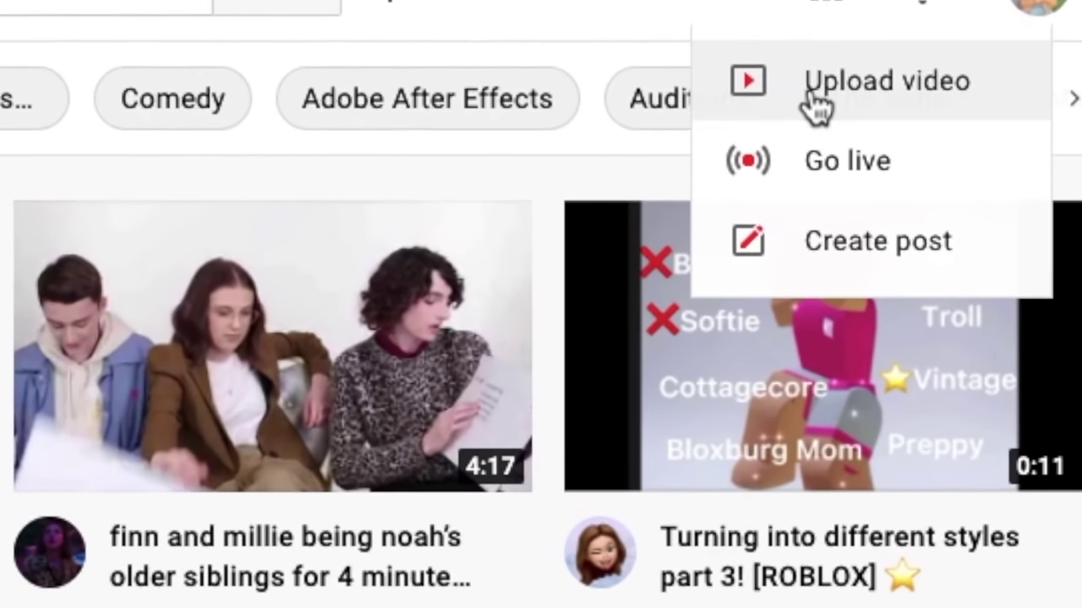
Start a new video upload and search the Desktop folders, including gfxs, for the file
click(816, 99)
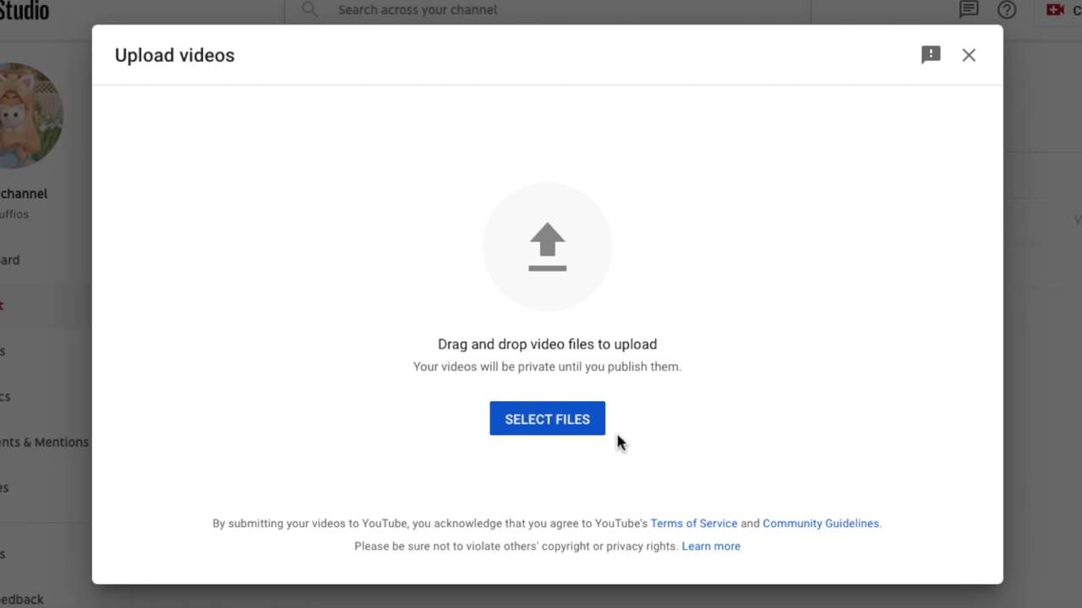
click(544, 422)
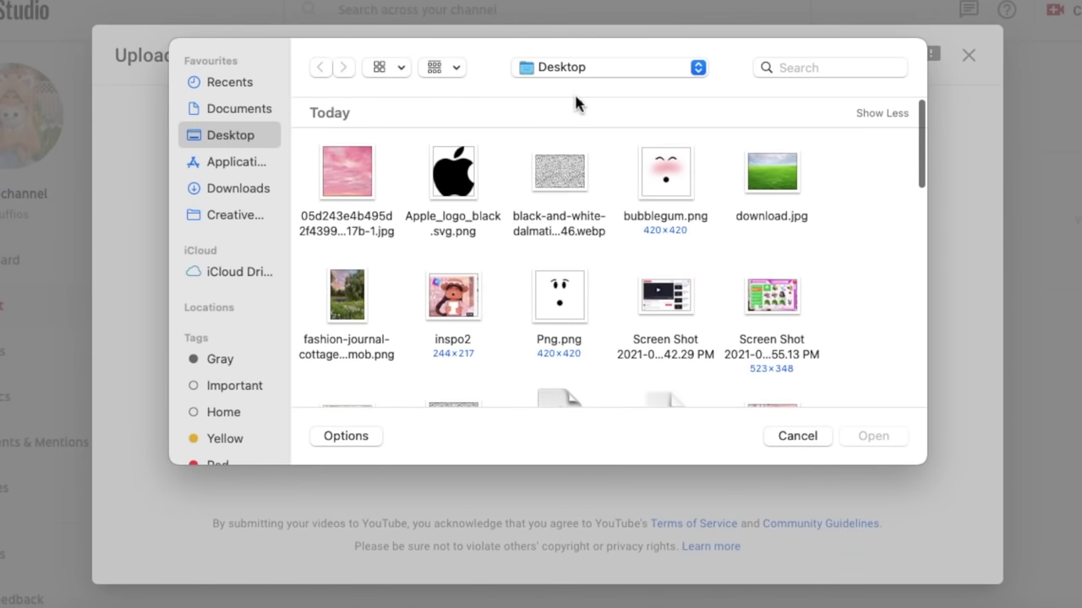
click(574, 67)
click(367, 306)
scroll(367, 305, down, 10)
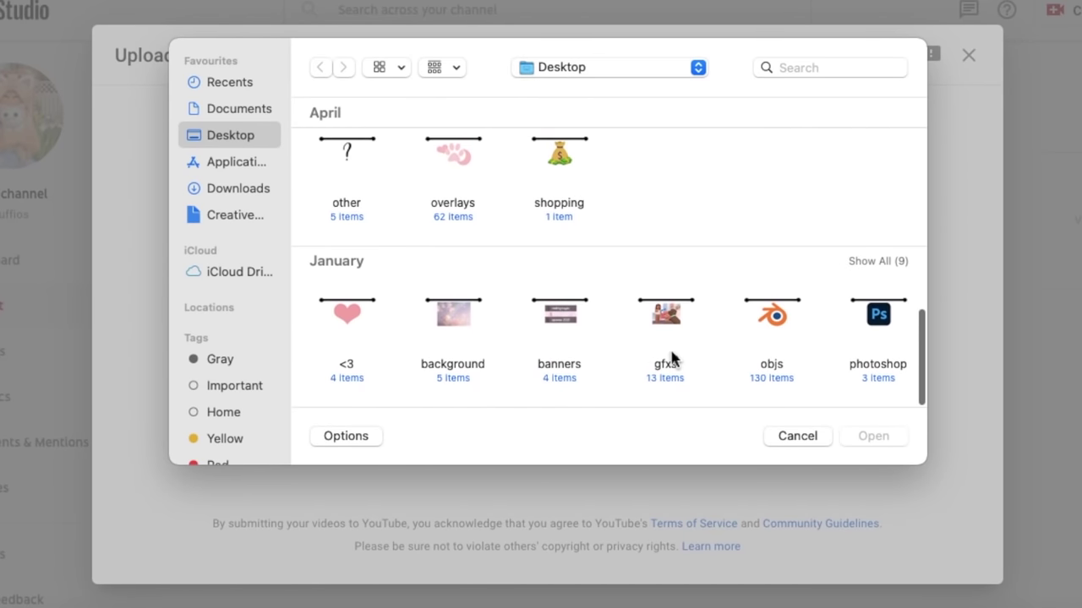
double_click(676, 351)
scroll(668, 324, down, 5)
scroll(565, 282, down, 3)
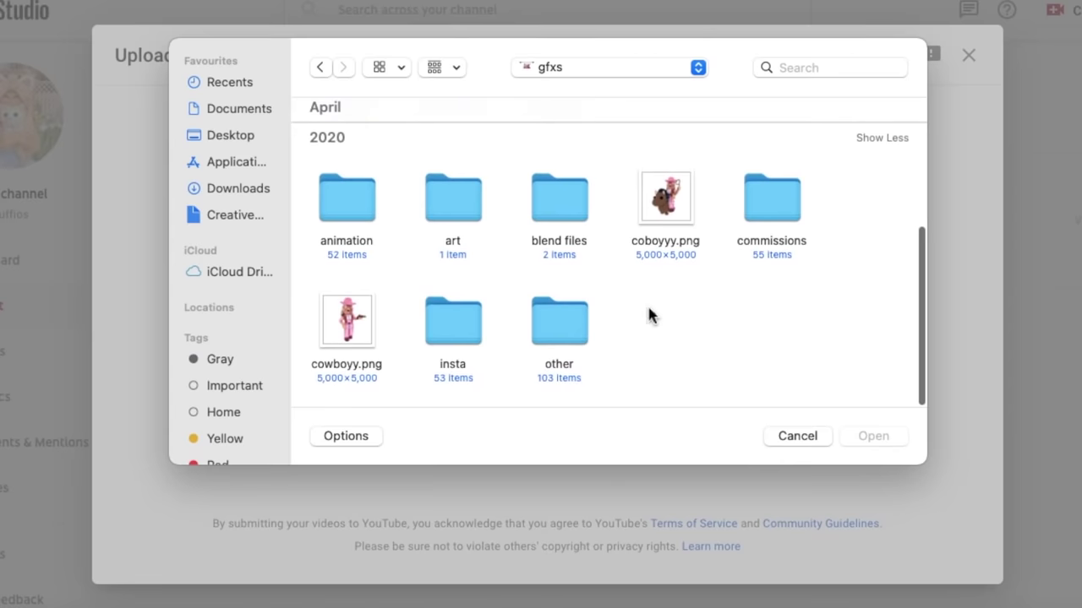
key(super+shift+d)
scroll(700, 375, down, 10)
scroll(733, 351, right, 5)
Open youtube > Mobile Apps and choose Imovie.MP4 as the video to upload
double_click(882, 316)
scroll(739, 321, down, 3)
scroll(616, 259, up, 2)
double_click(354, 155)
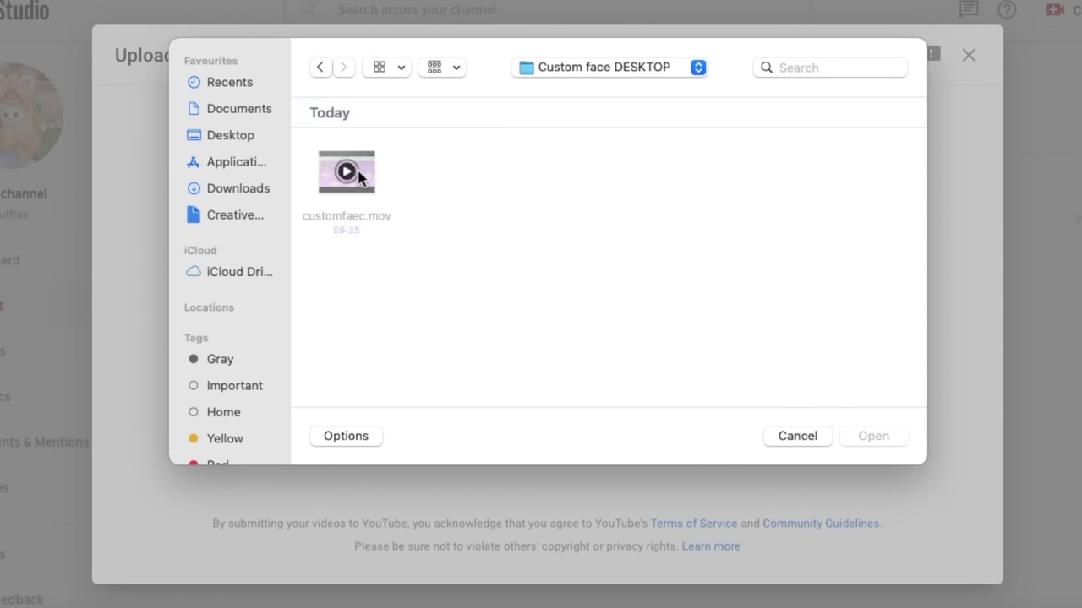
click(319, 68)
double_click(465, 221)
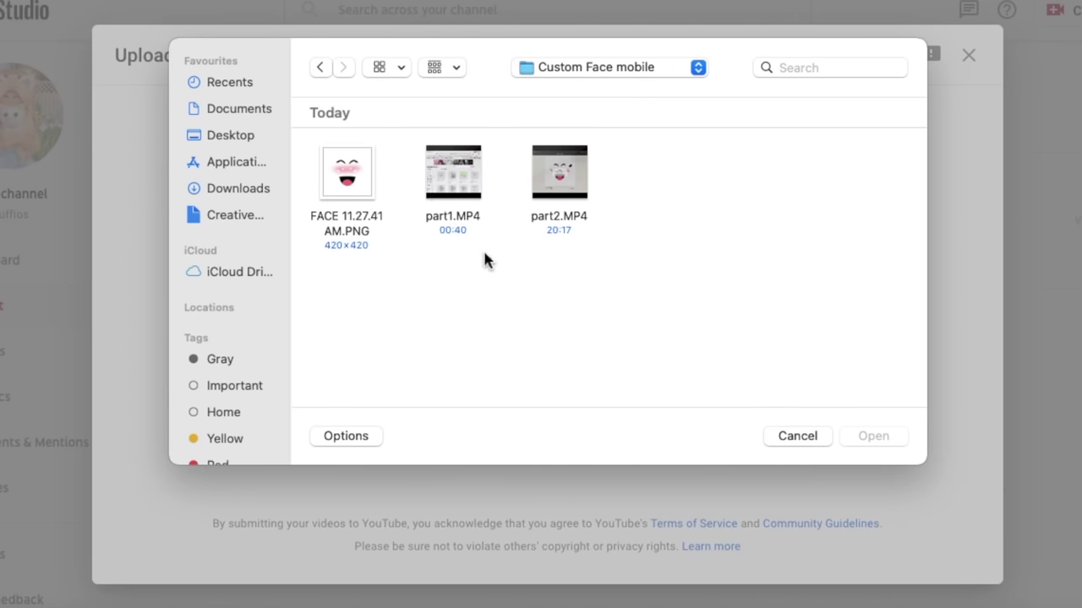
click(322, 67)
double_click(565, 203)
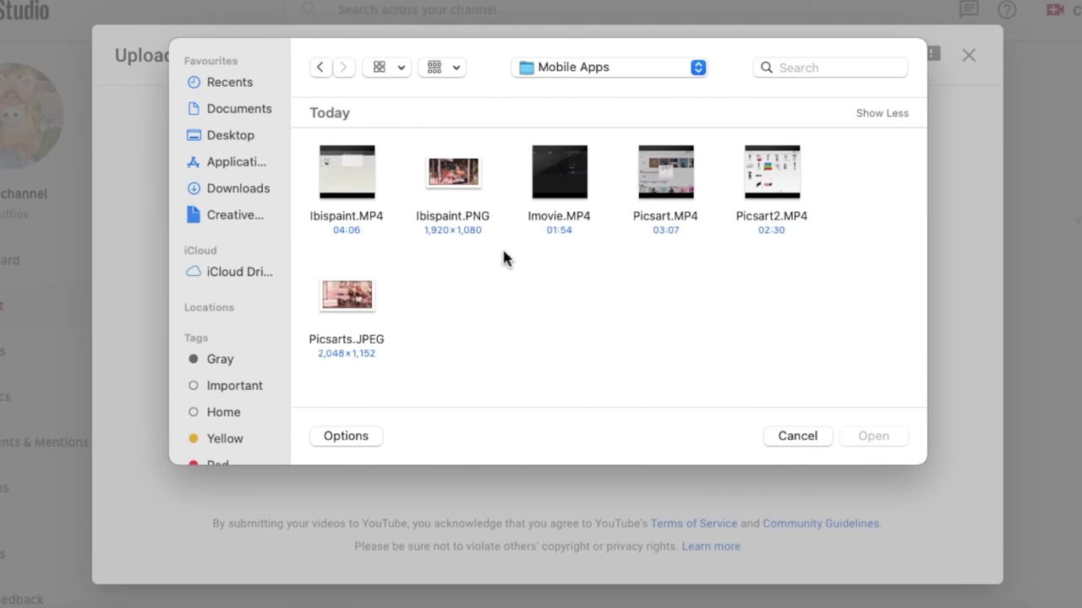
click(594, 235)
click(893, 438)
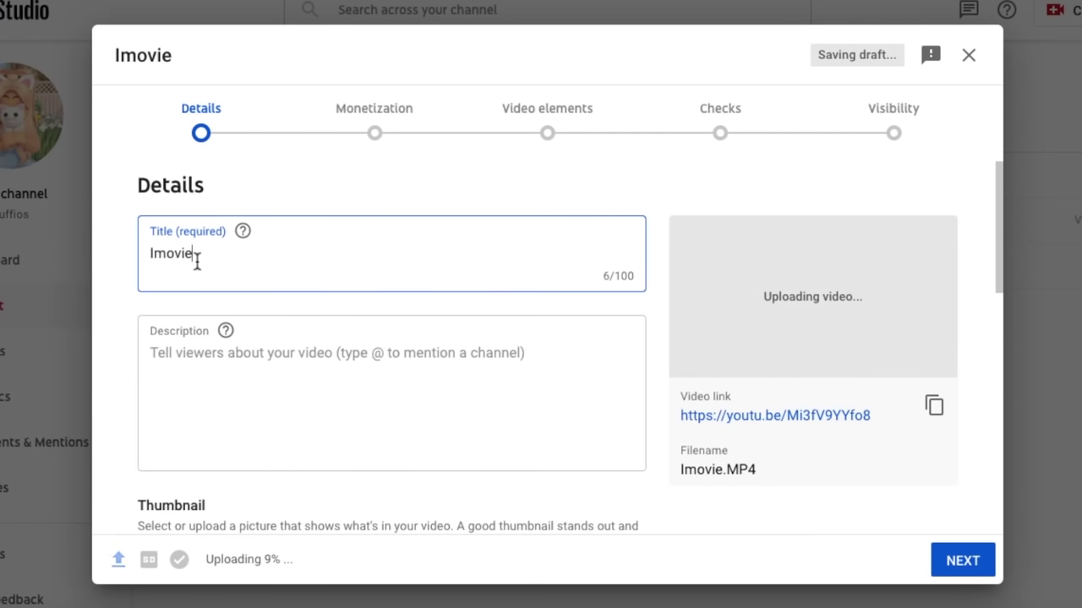
Replace the 'Imovie' title with 'Video Tutorial'
double_click(196, 263)
text(Video )
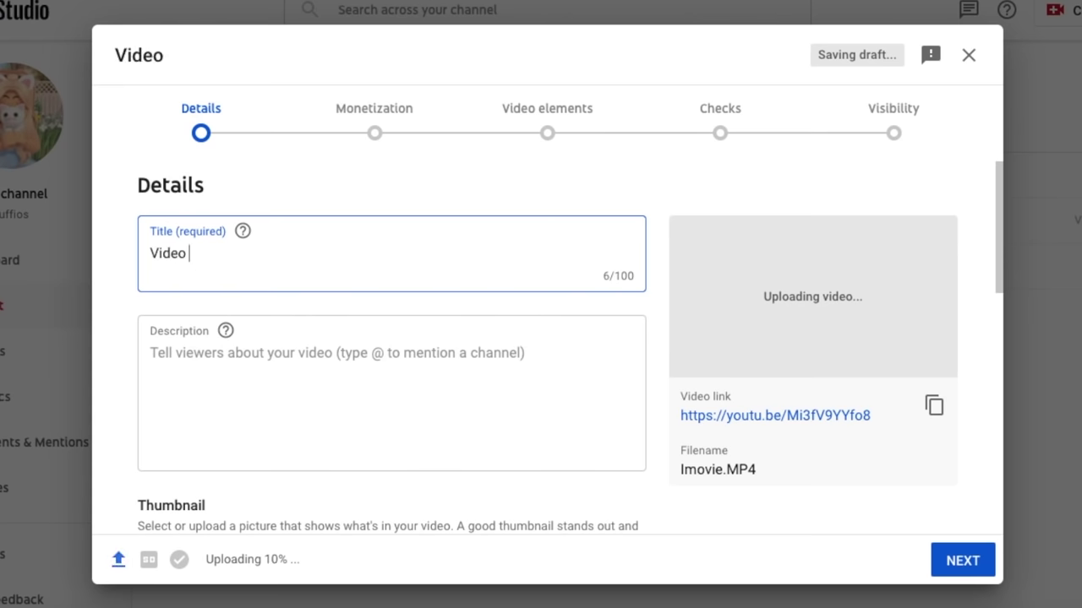
text(Tutorial)
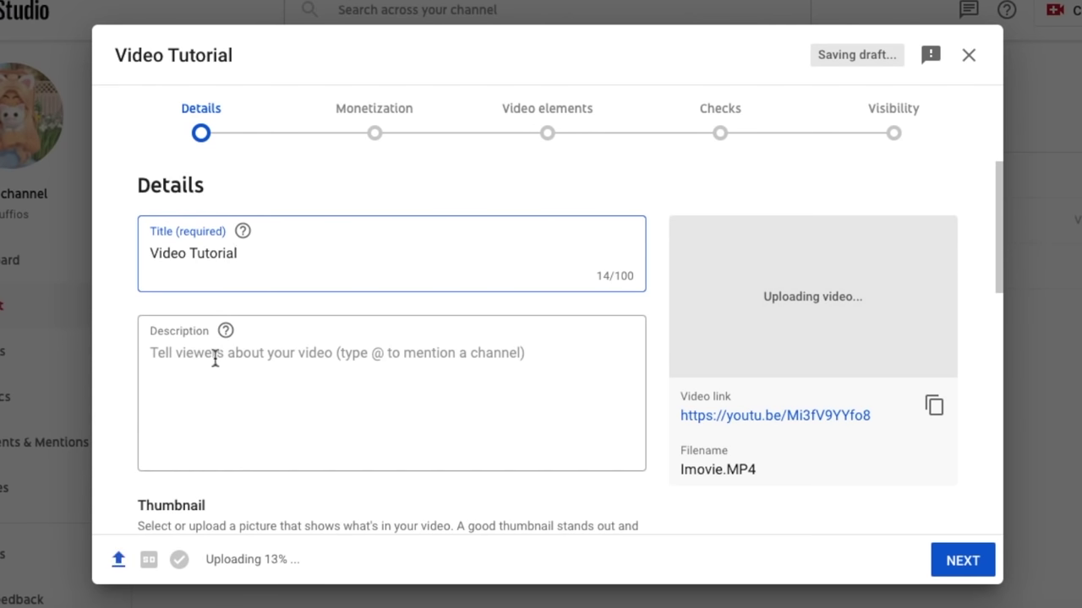
click(214, 358)
Scroll down to the Audience section and set it to 'No, it's not made for kids'
scroll(214, 358, down, 1)
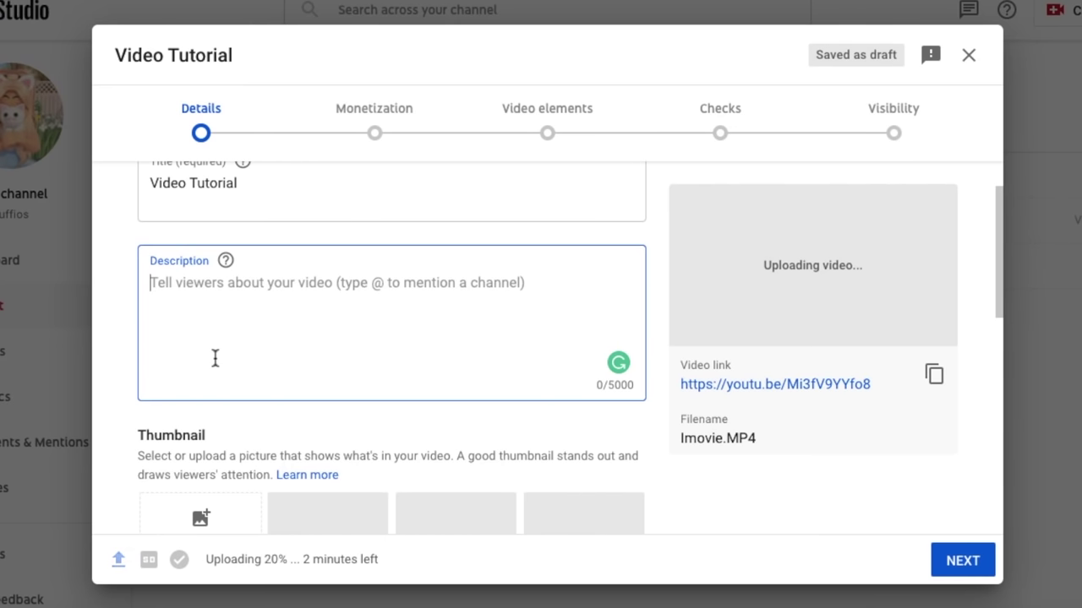
scroll(216, 358, down, 2)
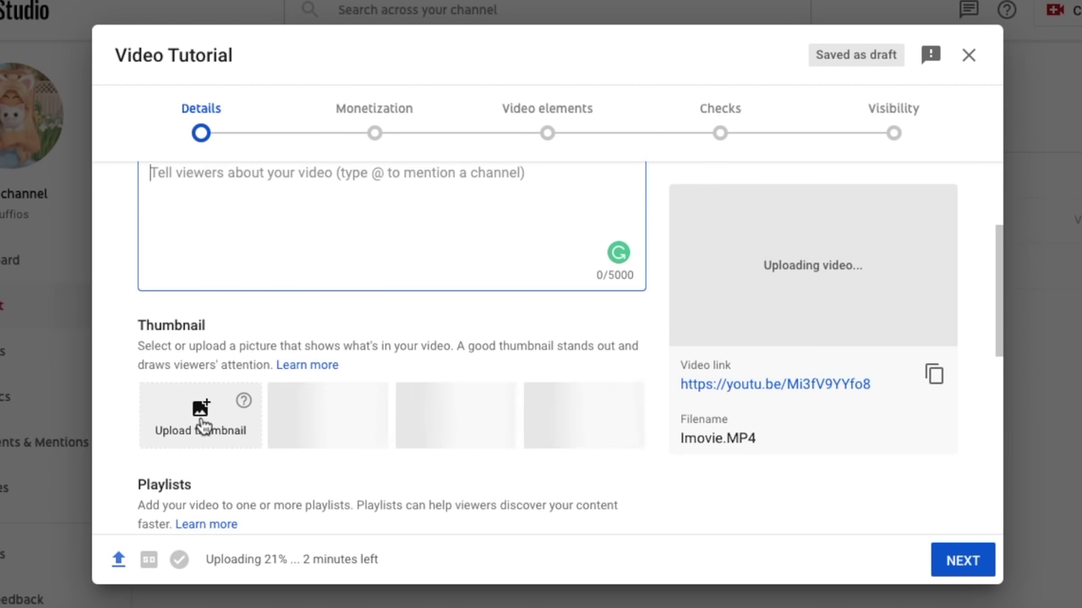
scroll(380, 313, down, 5)
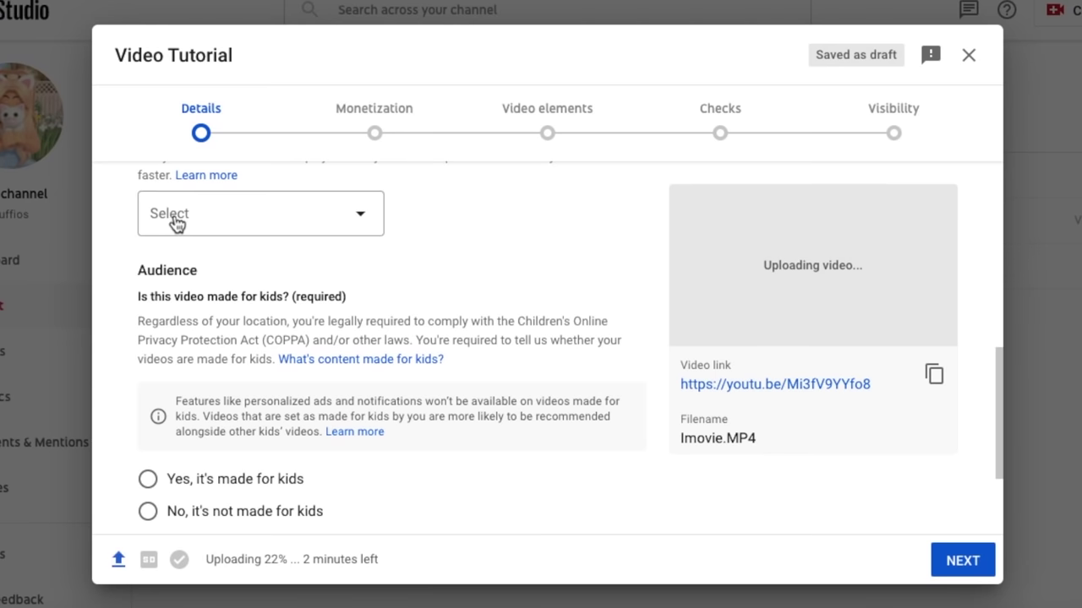
scroll(176, 222, up, 1)
scroll(176, 221, down, 2)
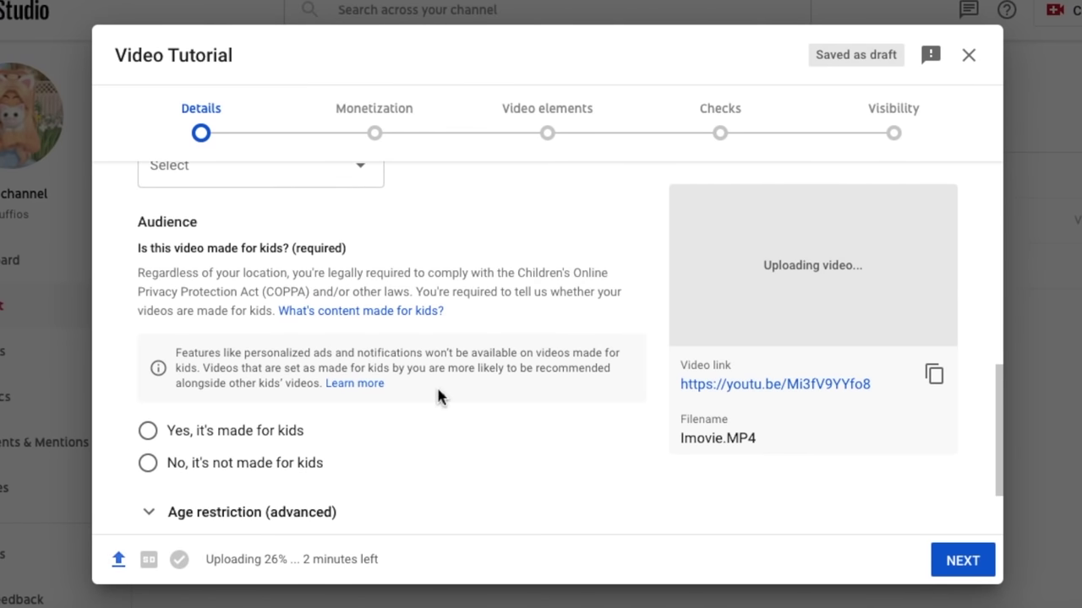
scroll(436, 389, down, 2)
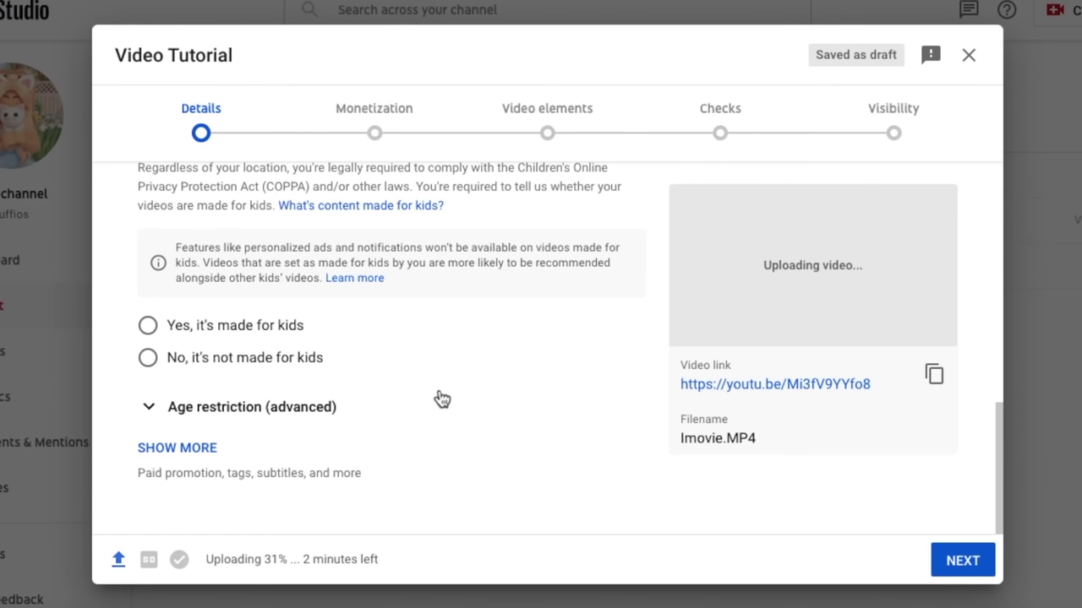
click(368, 123)
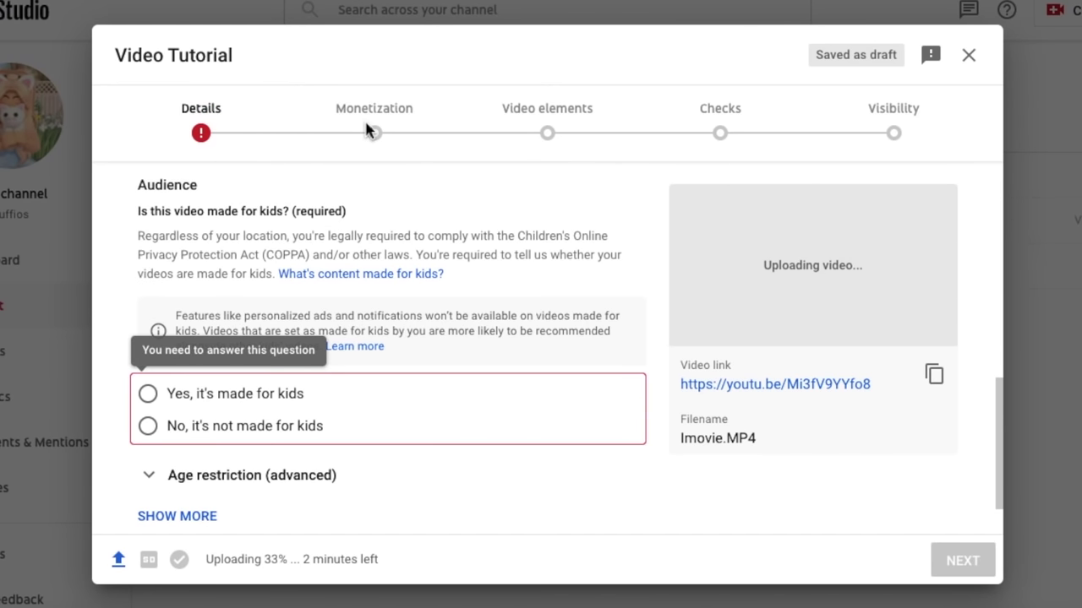
click(169, 427)
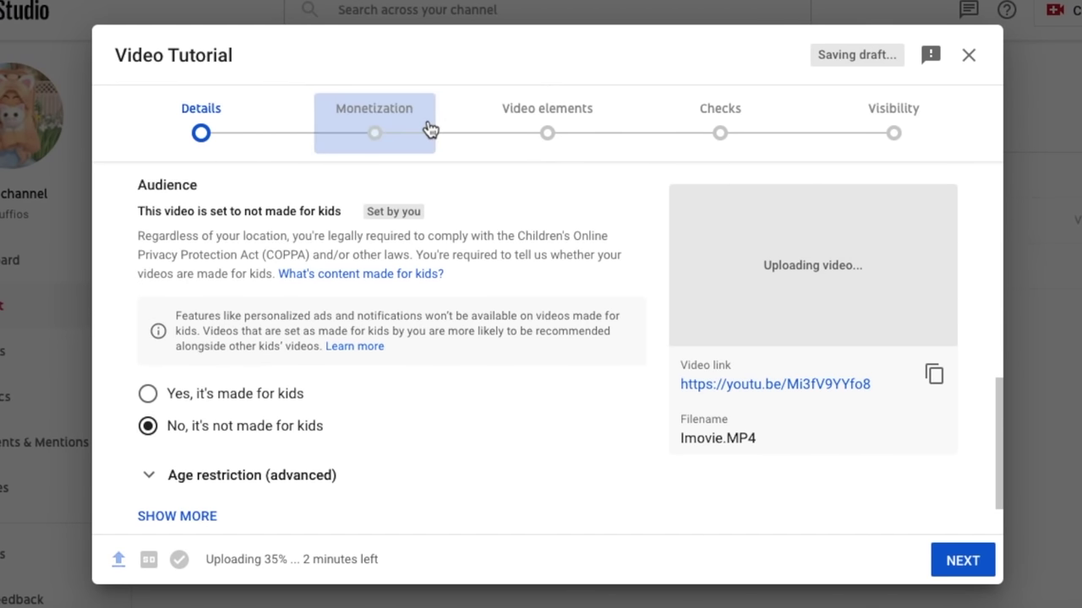
Turn monetization On for the video and confirm with Done
click(429, 127)
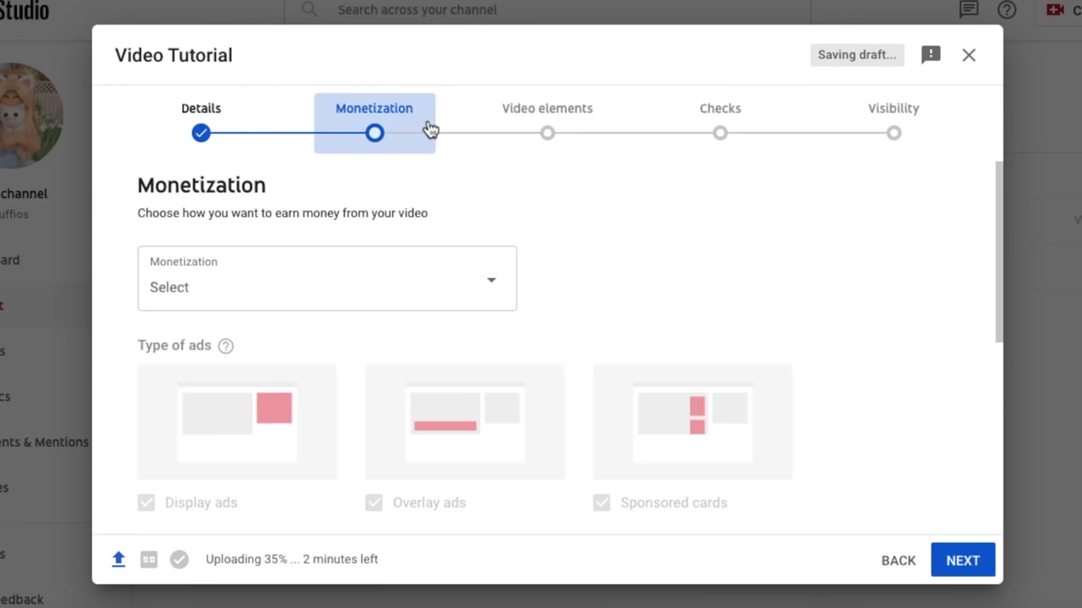
click(376, 296)
click(169, 275)
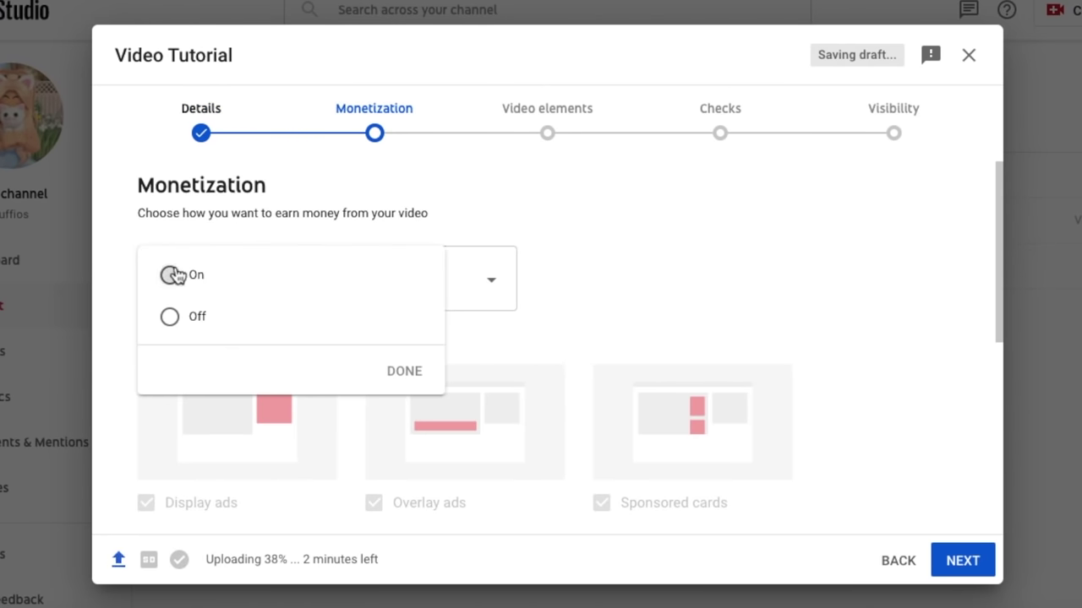
click(429, 368)
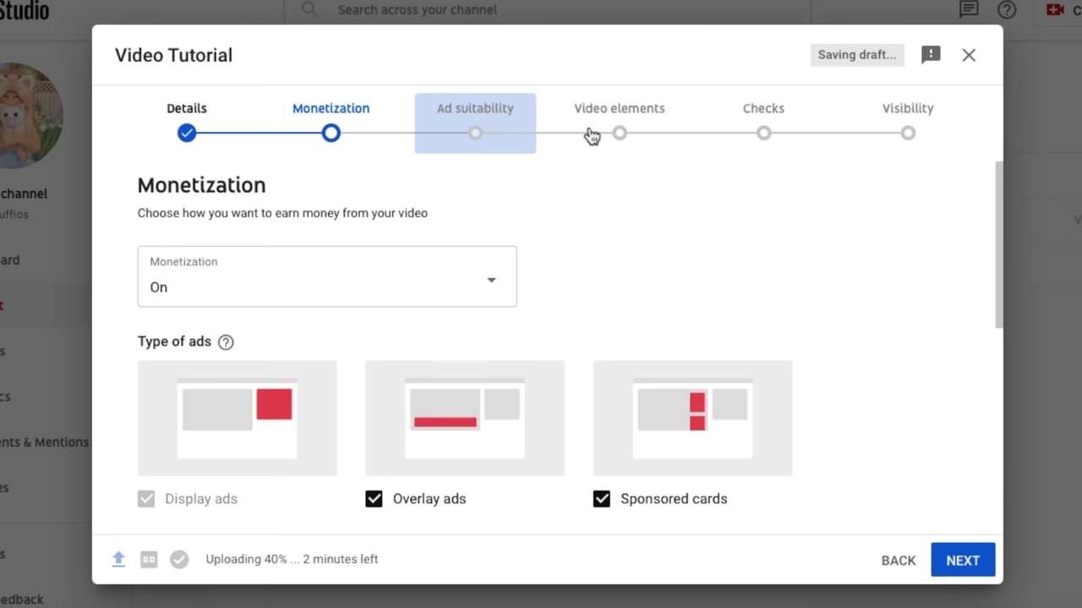
Schedule the video to go public on Jun 15, 2021 at 12:00 AM
click(920, 135)
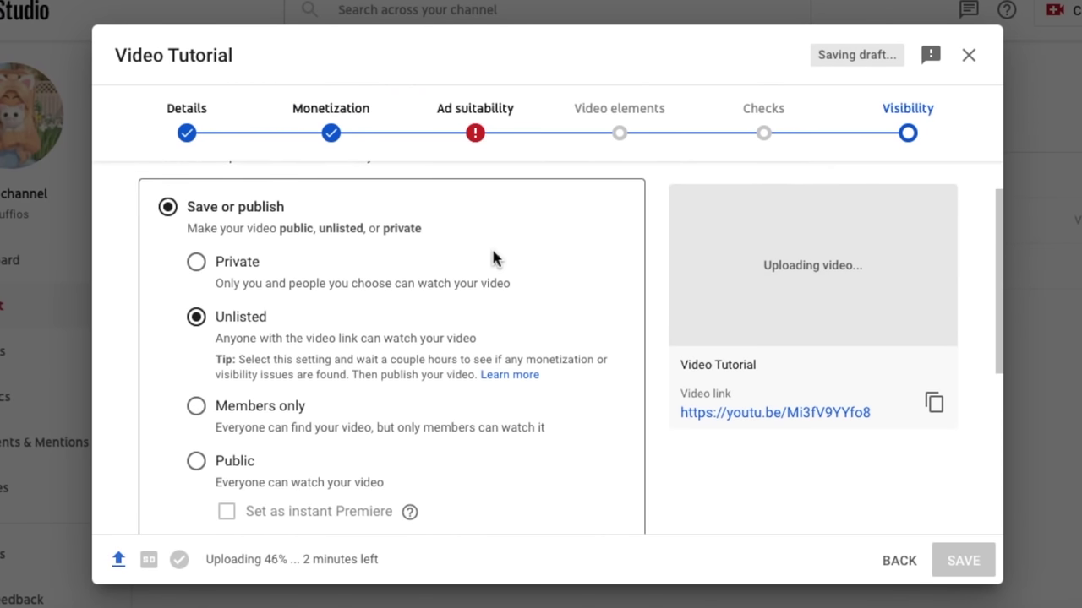
scroll(495, 279, down, 3)
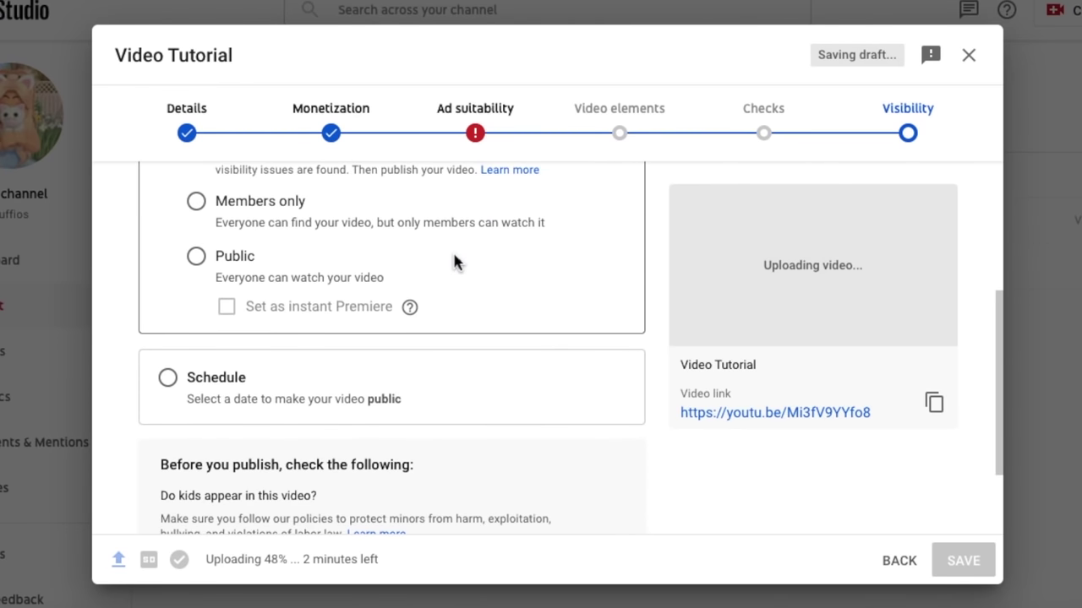
click(167, 382)
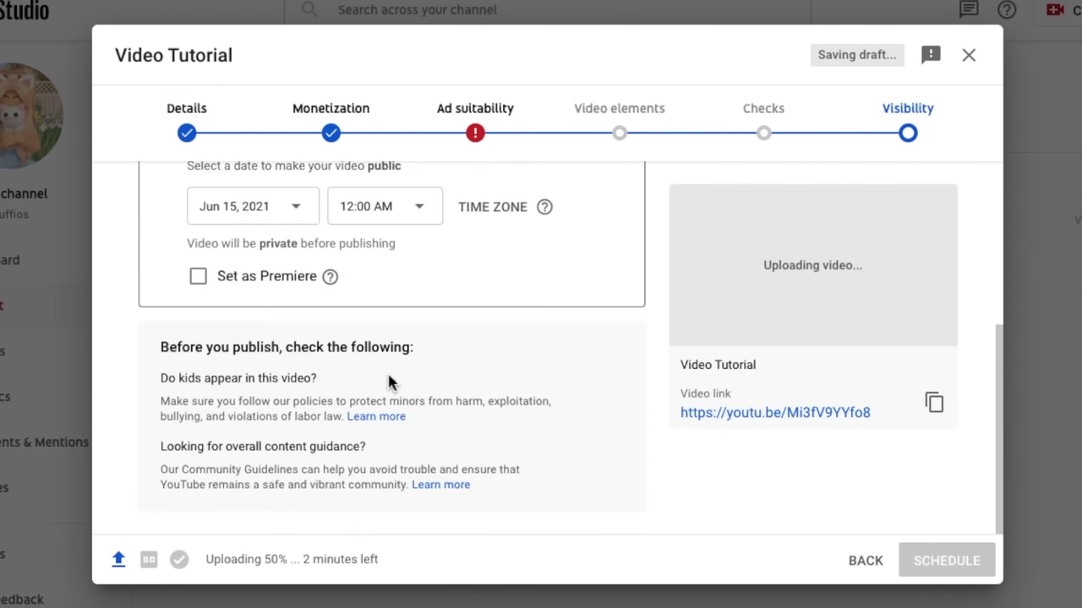